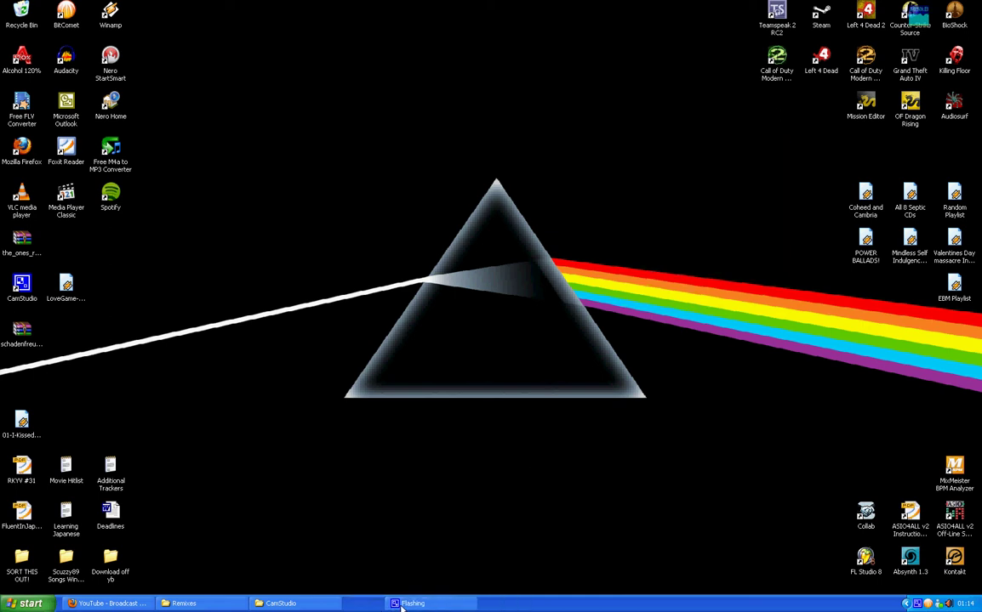
- Launch FL Studio 8 from the Windows XP Start menu
{"action": "key", "text": "super"}
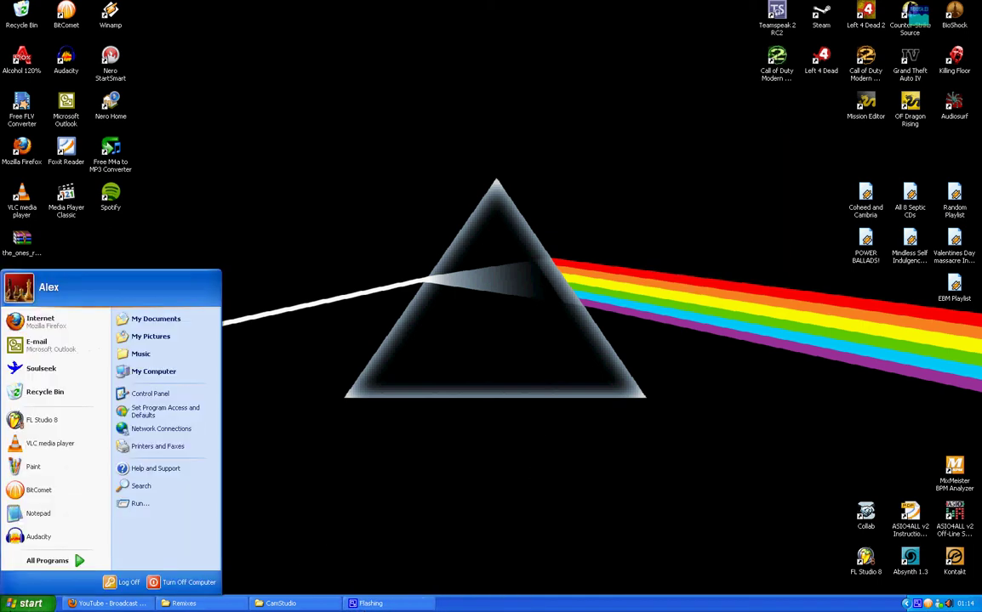
{"action": "left_click", "coordinate": [45, 426]}
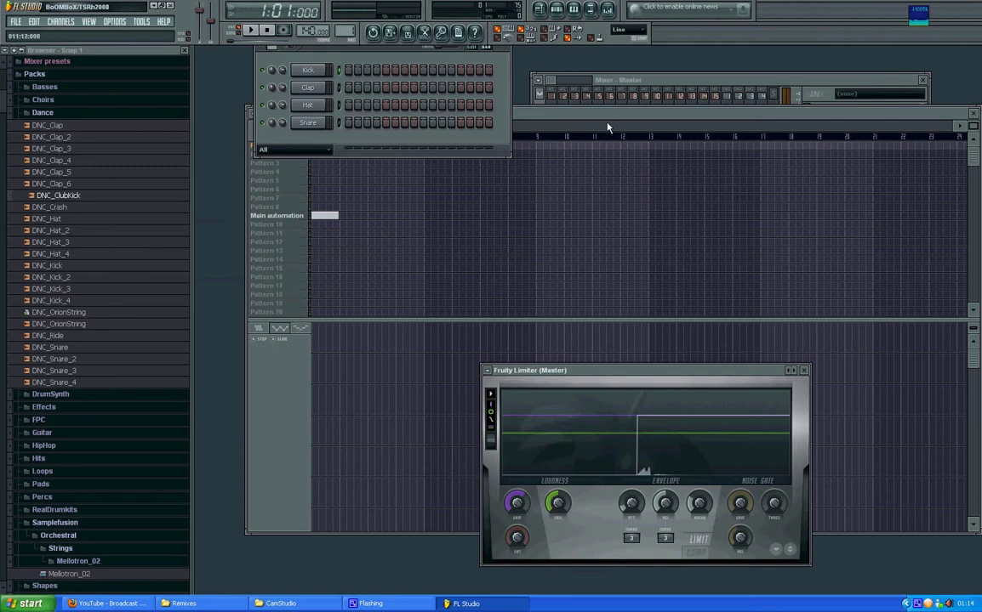
- Move the Playlist over Fruity Limiter and bring the step sequencer forward via VIEW
{"action": "left_click_drag", "start_coordinate": [608, 123], "coordinate": [613, 167]}
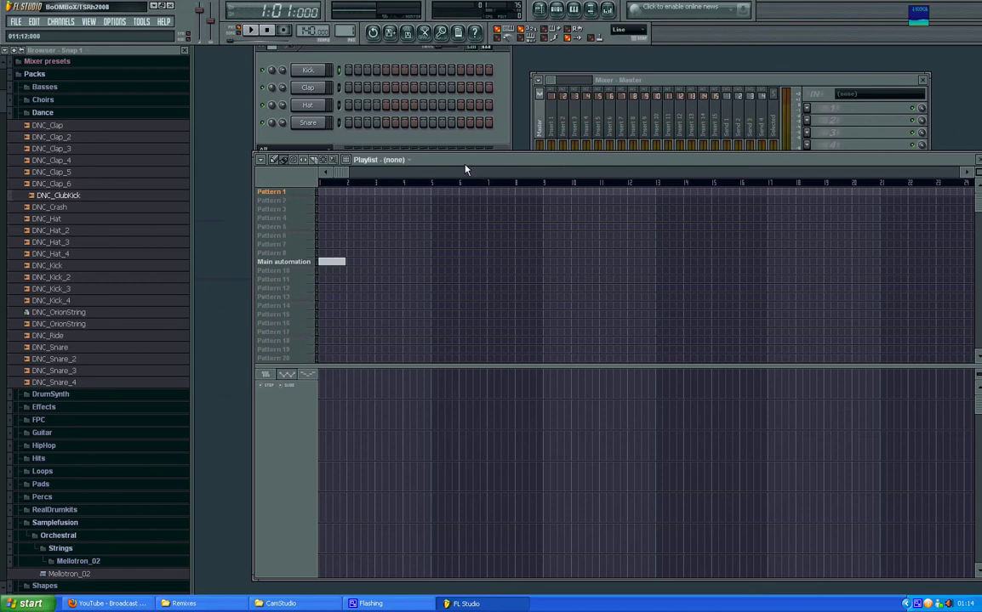
{"action": "left_click", "coordinate": [90, 22]}
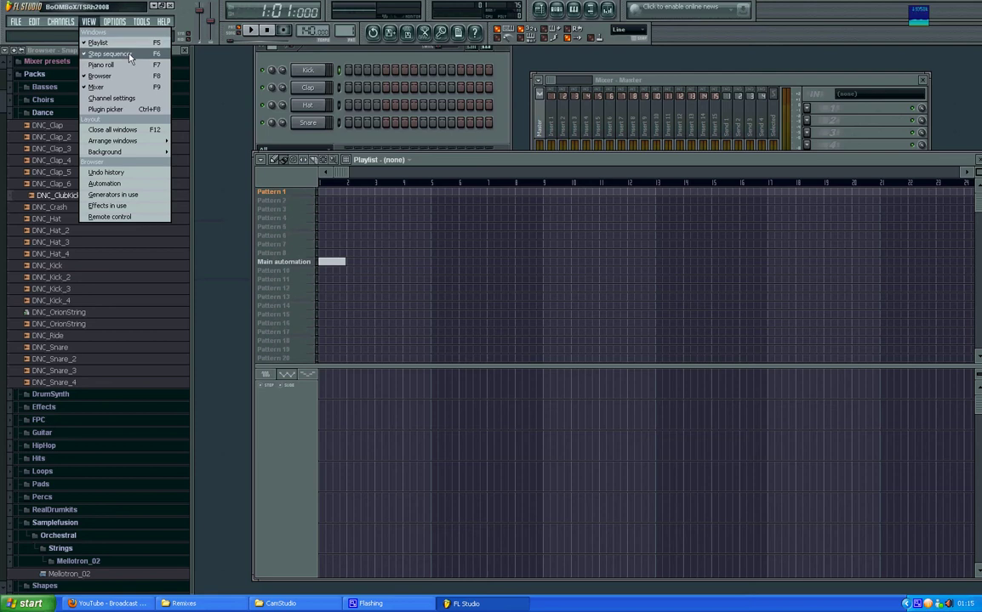
{"action": "left_click", "coordinate": [349, 61]}
{"action": "left_click_drag", "start_coordinate": [349, 52], "coordinate": [346, 56]}
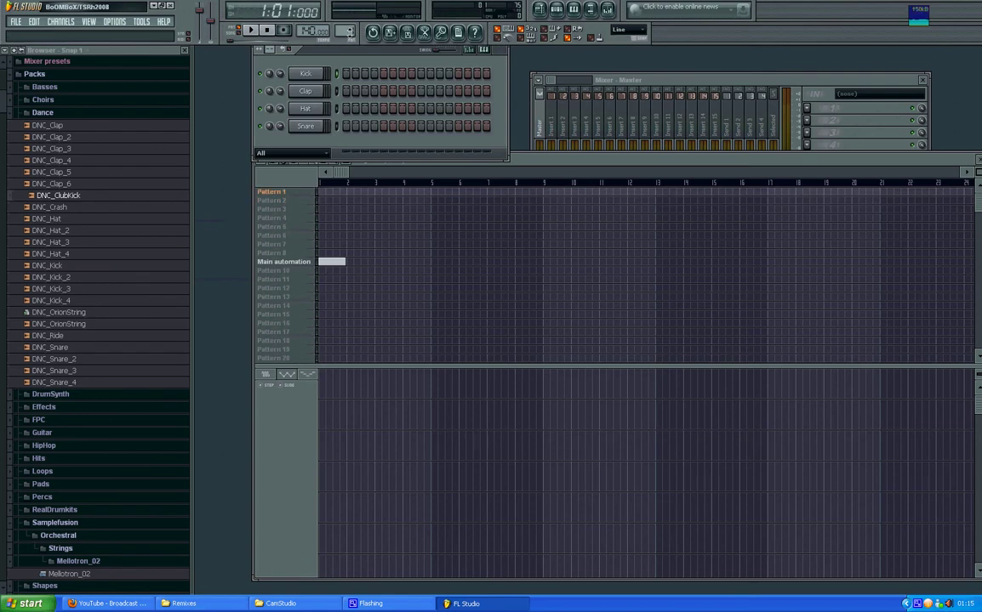
{"action": "scroll", "coordinate": [349, 31], "scroll_direction": "up", "scroll_amount": 1}
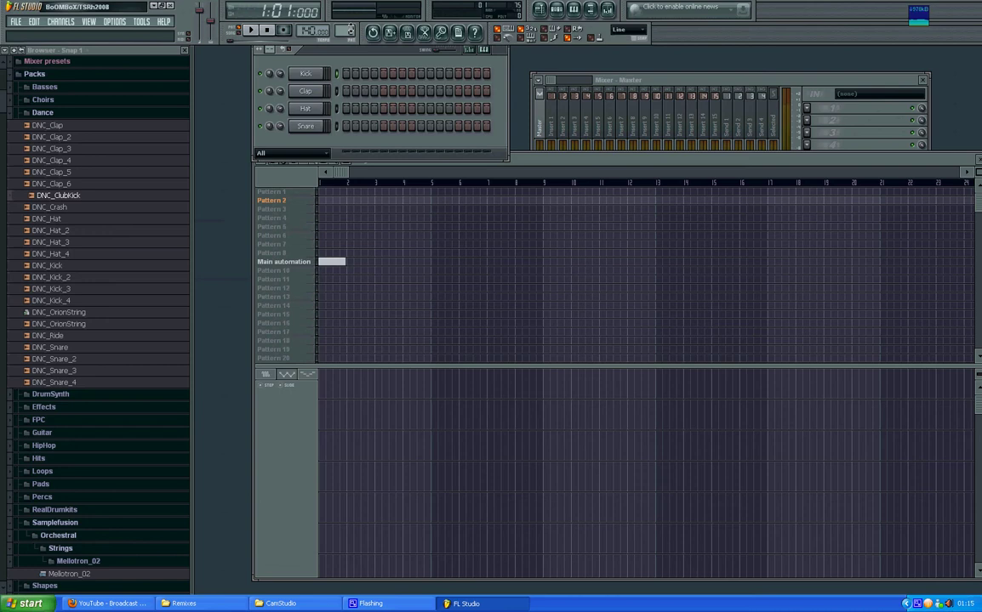
{"action": "scroll", "coordinate": [348, 28], "scroll_direction": "up", "scroll_amount": 4}
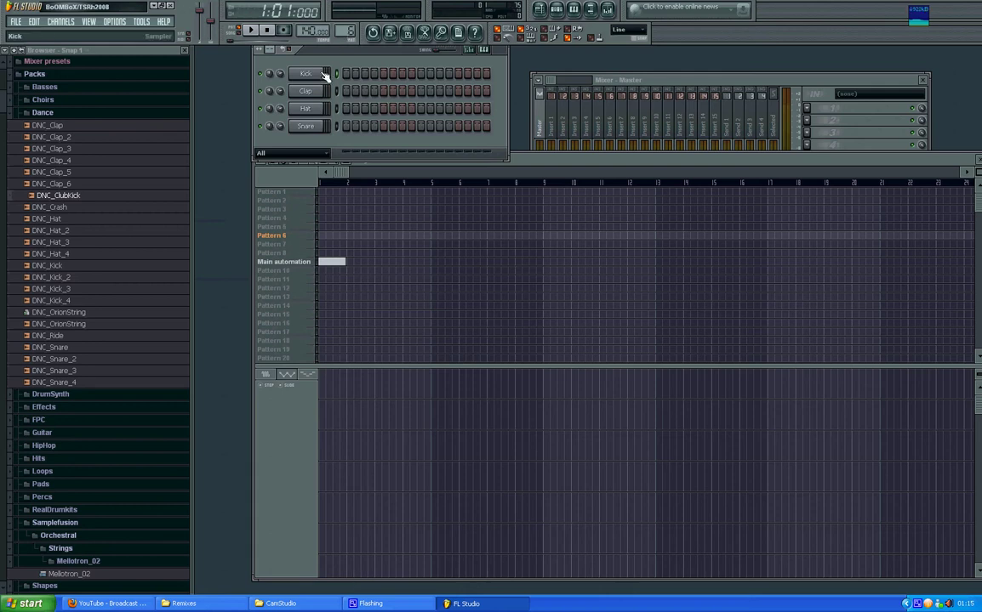
{"action": "scroll", "coordinate": [316, 30], "scroll_direction": "down", "scroll_amount": 1}
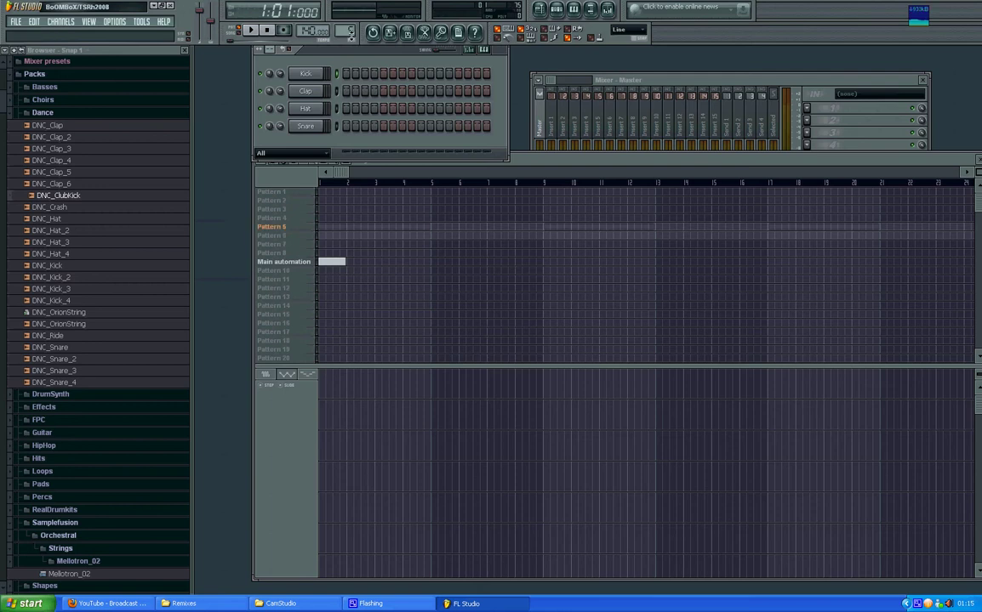
{"action": "scroll", "coordinate": [350, 32], "scroll_direction": "down", "scroll_amount": 2}
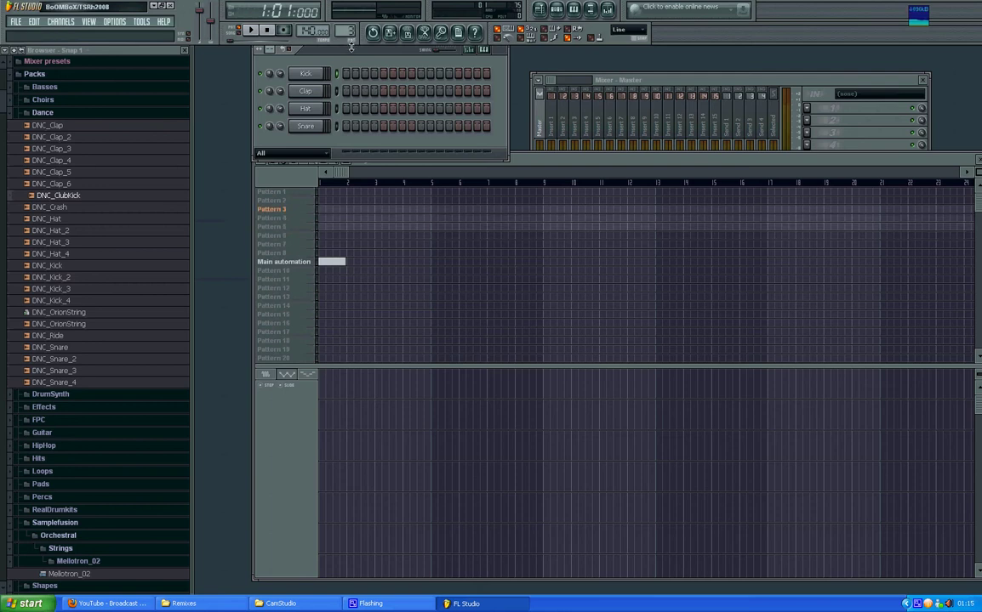
{"action": "scroll", "coordinate": [316, 34], "scroll_direction": "down", "scroll_amount": 2}
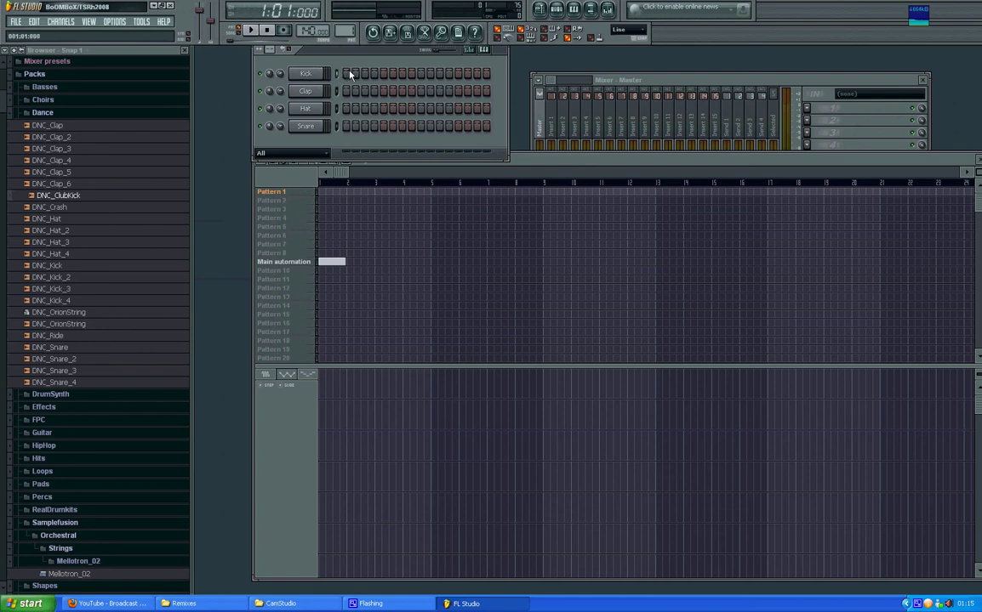
- Turn on two Kick steps in Pattern 1 and preview the beat
{"action": "left_click", "coordinate": [383, 74]}
{"action": "left_click", "coordinate": [458, 75]}
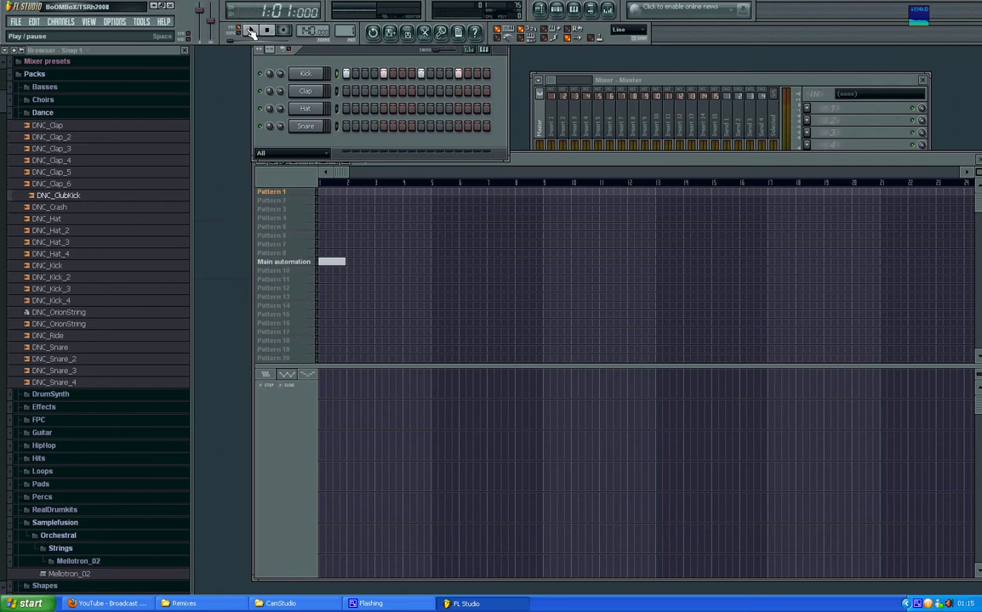
{"action": "left_click", "coordinate": [252, 32]}
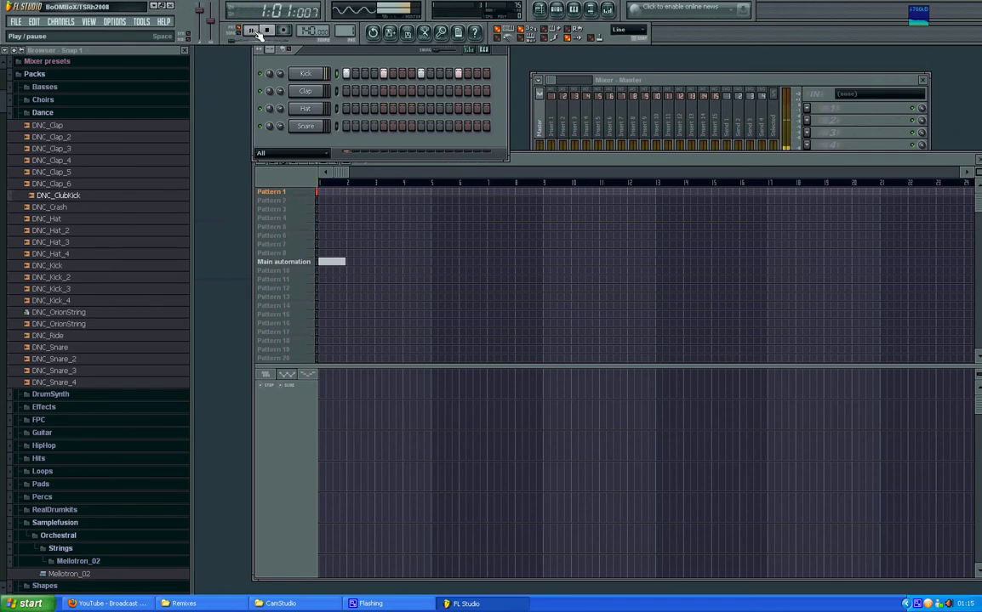
{"action": "left_click", "coordinate": [265, 31]}
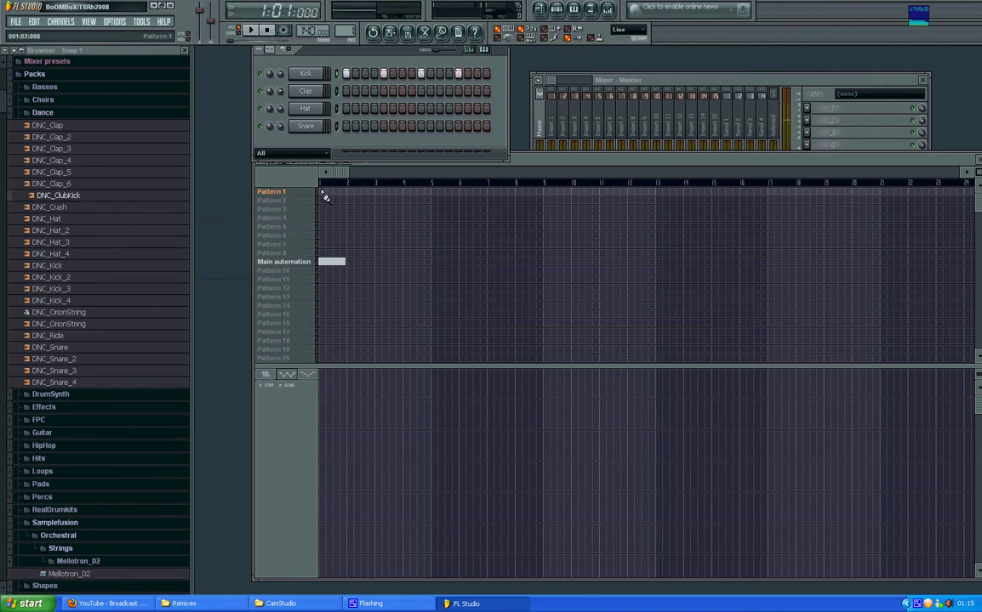
- Paint Pattern 1 across playlist bars 1–4 and play it in Song mode
{"action": "left_click_drag", "start_coordinate": [324, 197], "coordinate": [417, 196]}
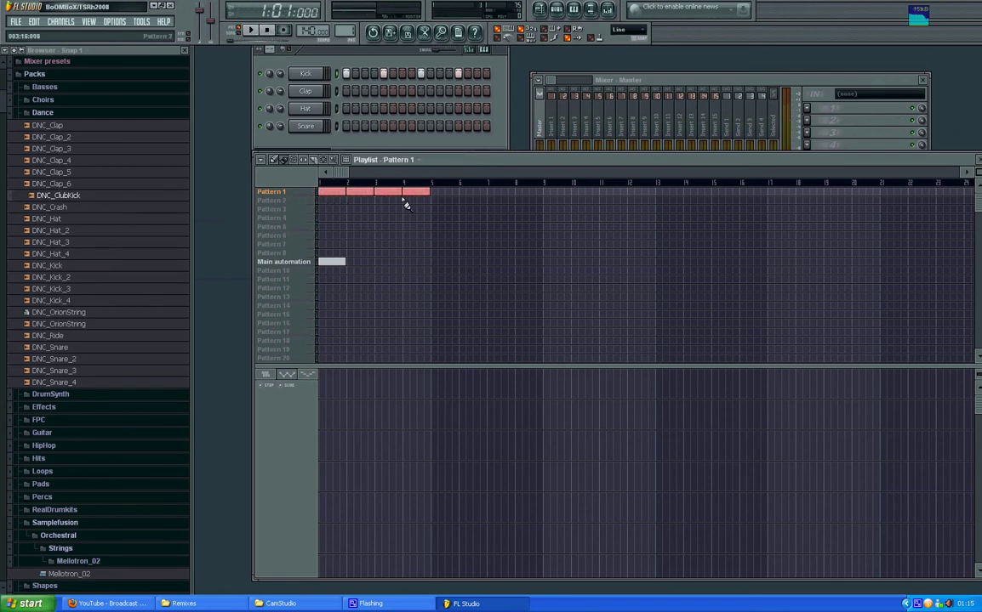
{"action": "left_click", "coordinate": [228, 37]}
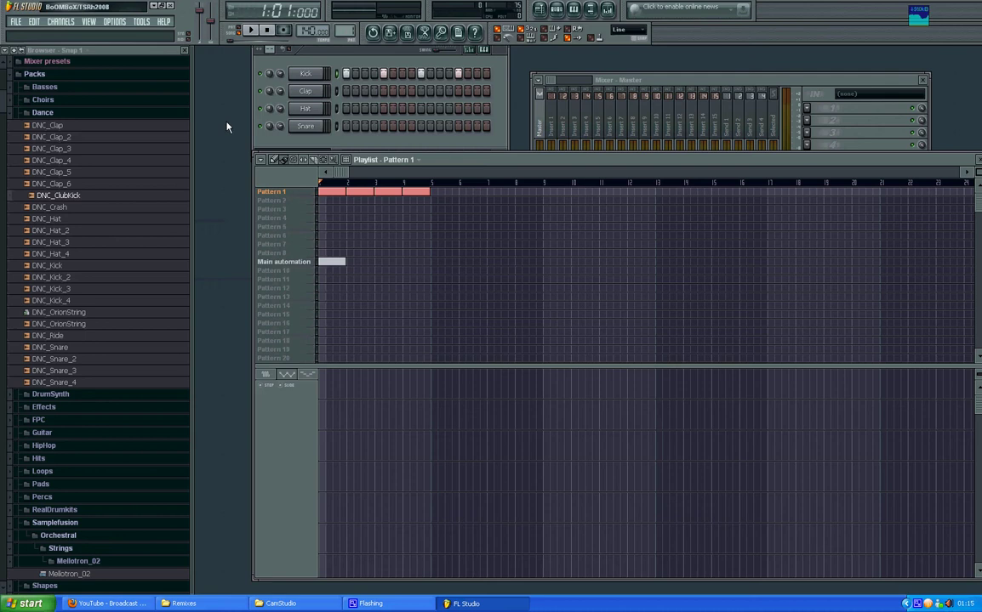
{"action": "left_click", "coordinate": [251, 30]}
- Give Pattern 2 three kick steps, a clap and a hat, then preview it
{"action": "key", "text": "space"}
{"action": "scroll", "coordinate": [316, 29], "scroll_direction": "up", "scroll_amount": 1}
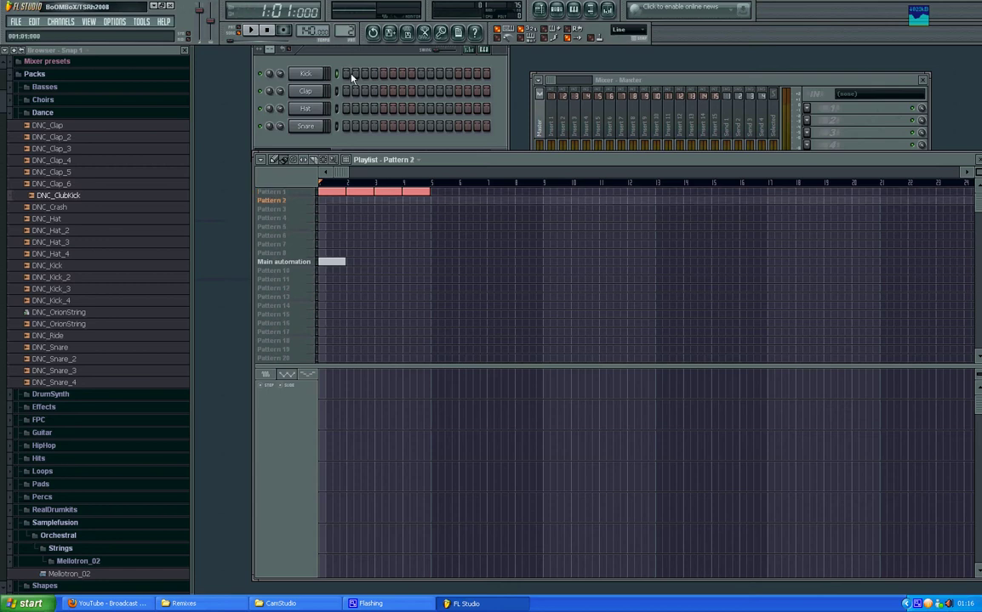
{"action": "left_click", "coordinate": [382, 73]}
{"action": "left_click", "coordinate": [422, 74]}
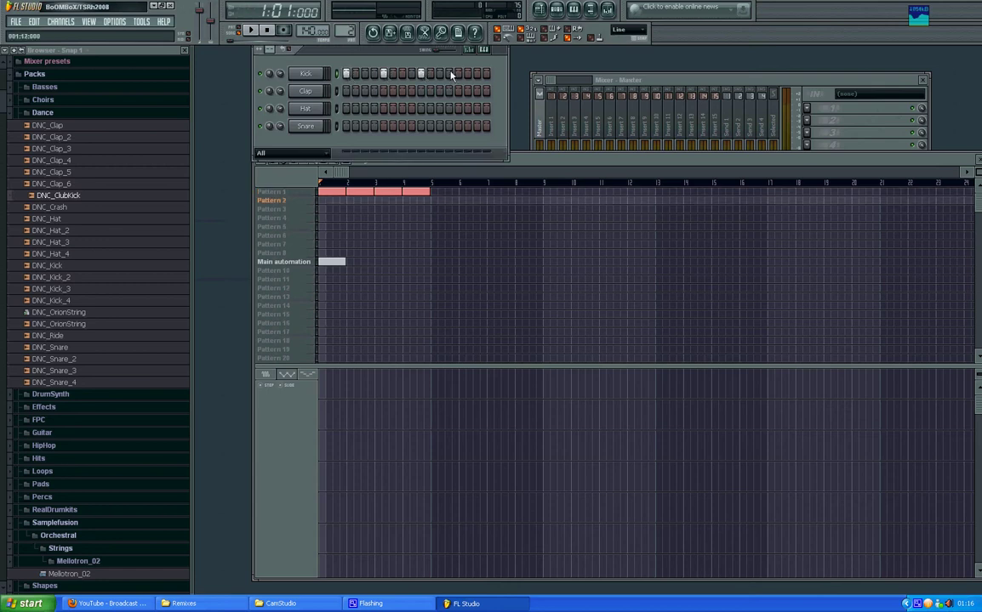
{"action": "left_click", "coordinate": [458, 74]}
{"action": "left_click", "coordinate": [385, 92]}
{"action": "left_click", "coordinate": [439, 109]}
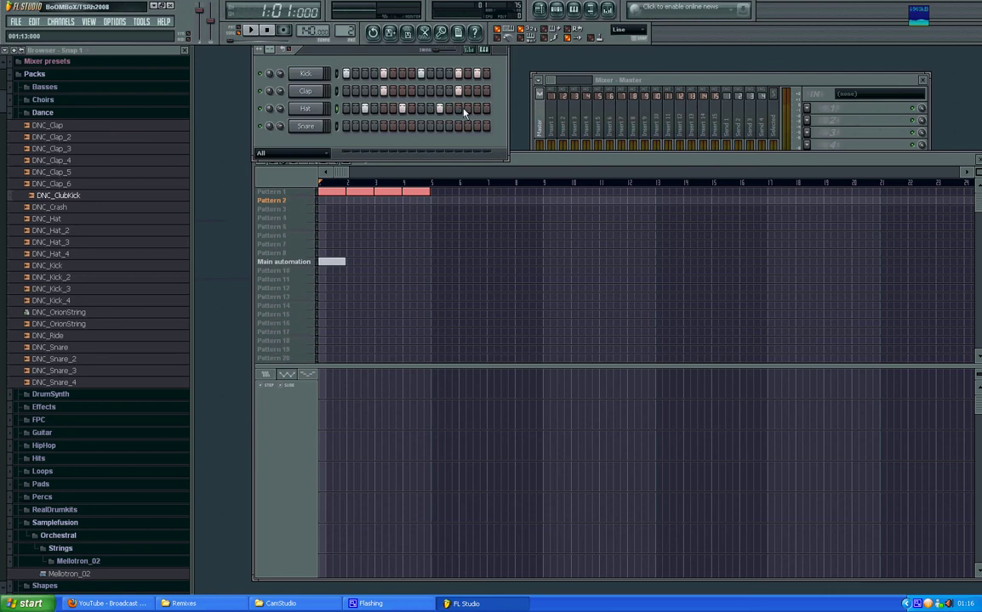
{"action": "left_click", "coordinate": [253, 30]}
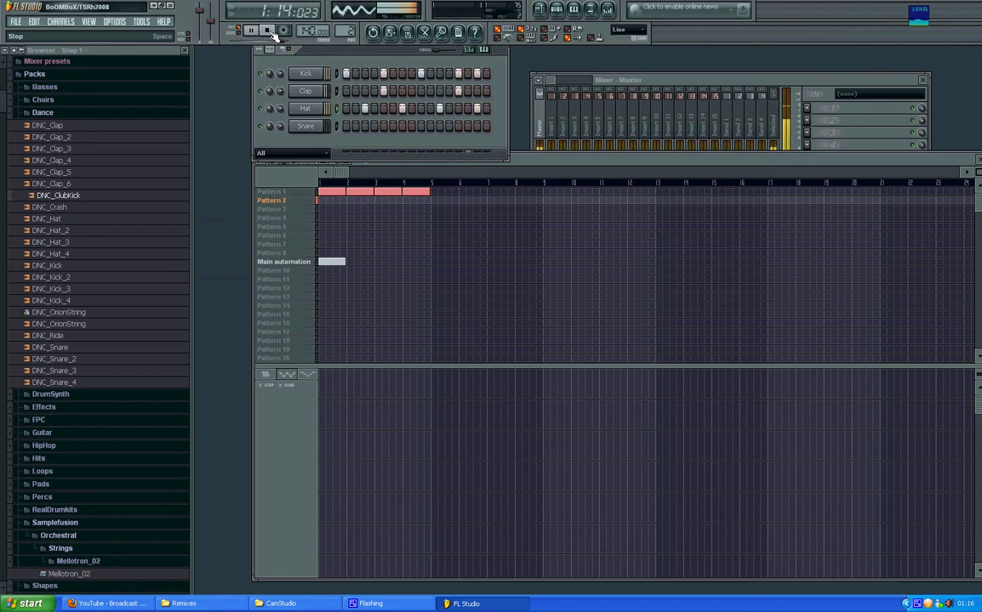
{"action": "left_click", "coordinate": [269, 32]}
- Paint Pattern 2 across playlist bars 5–8 and play the arrangement
{"action": "left_click_drag", "start_coordinate": [436, 210], "coordinate": [522, 208]}
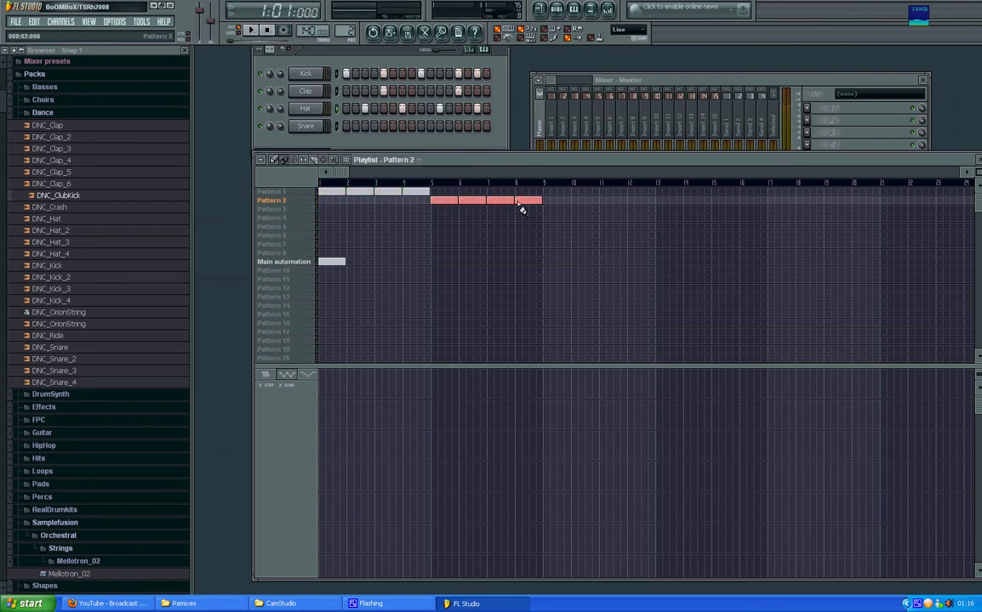
{"action": "left_click", "coordinate": [252, 31]}
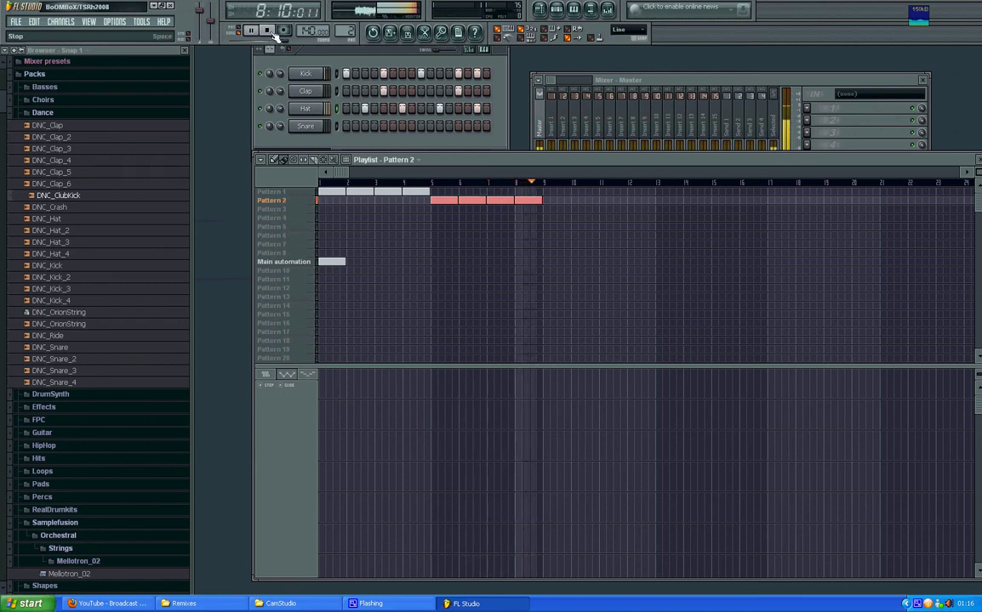
{"action": "left_click", "coordinate": [273, 34]}
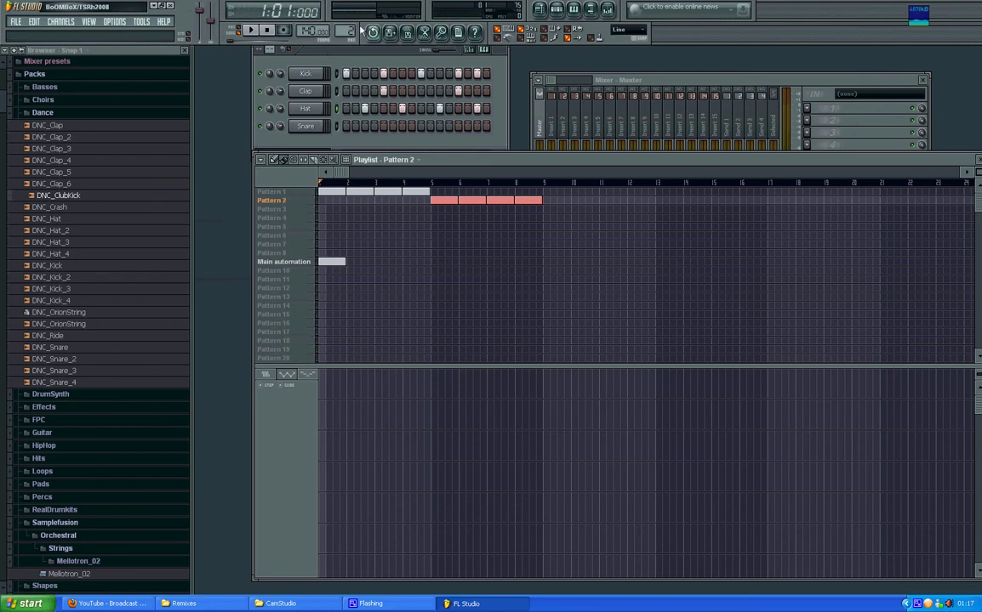
- Insert a reFX Vanguard channel and load its SYN UK Vers 2 MS preset
{"action": "scroll", "coordinate": [313, 30], "scroll_direction": "up", "scroll_amount": 1}
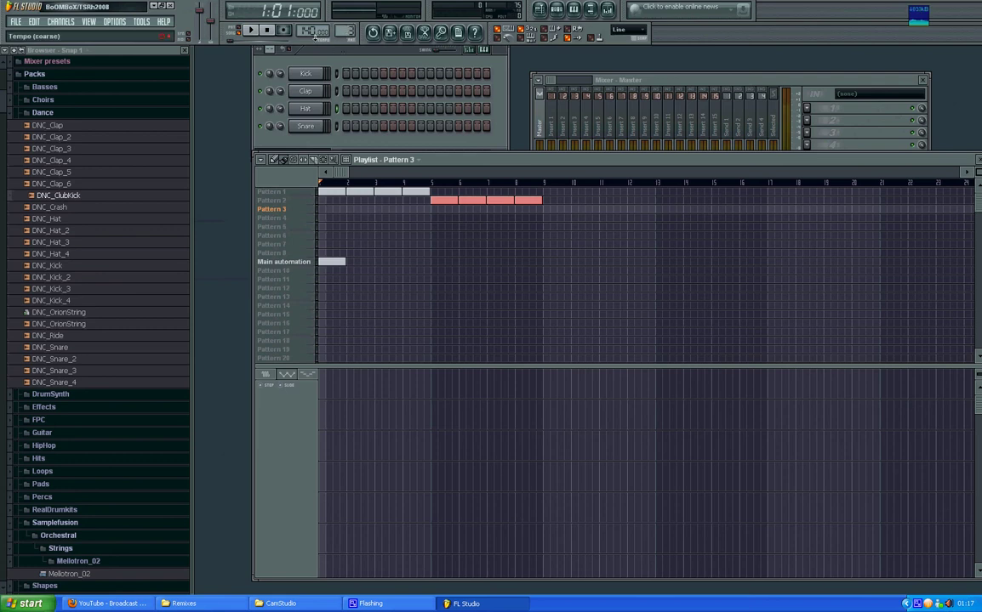
{"action": "right_click", "coordinate": [321, 75]}
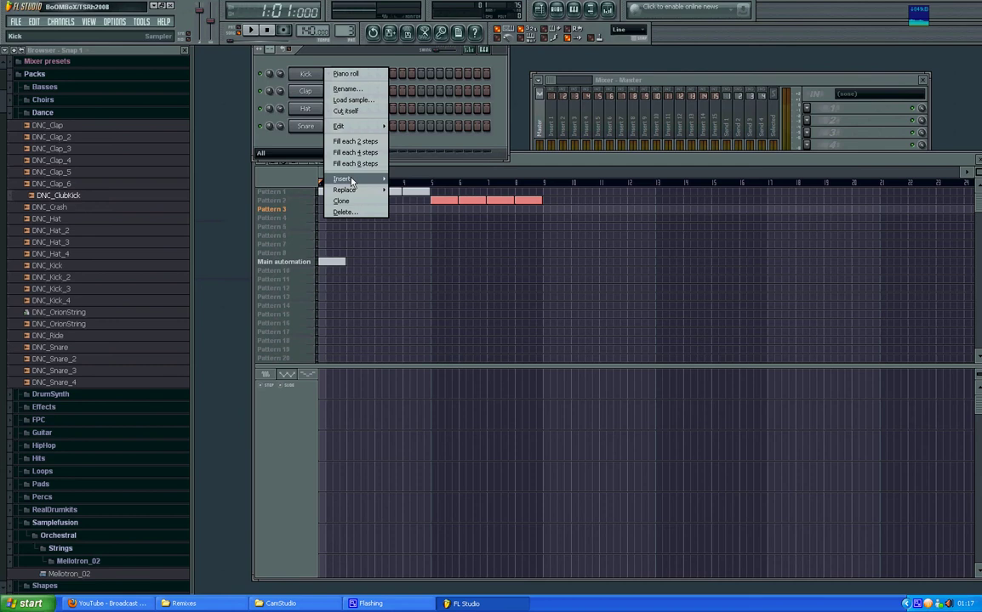
{"action": "mouse_move", "coordinate": [351, 181]}
{"action": "left_click", "coordinate": [375, 499]}
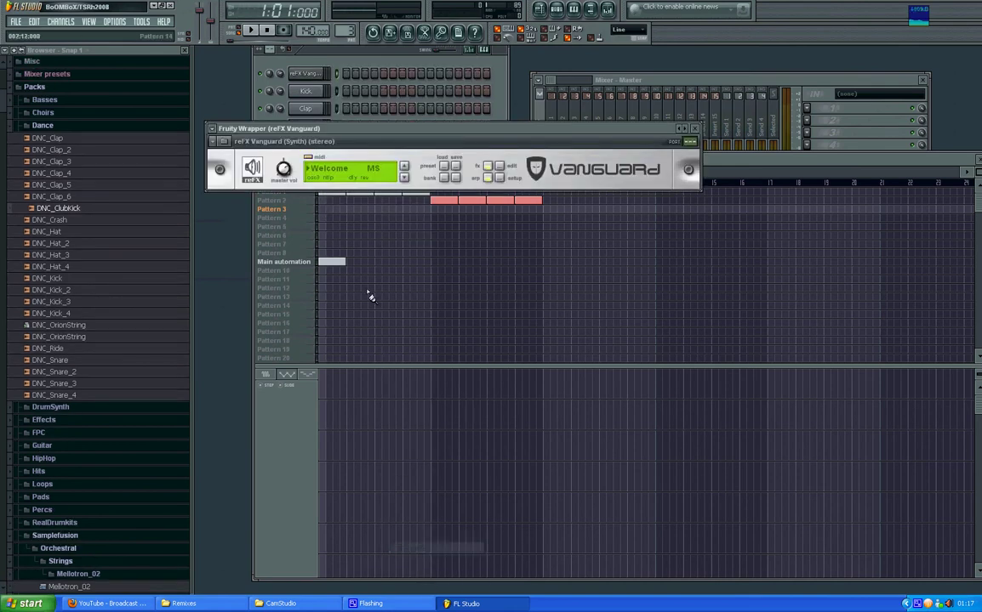
{"action": "left_click", "coordinate": [328, 169]}
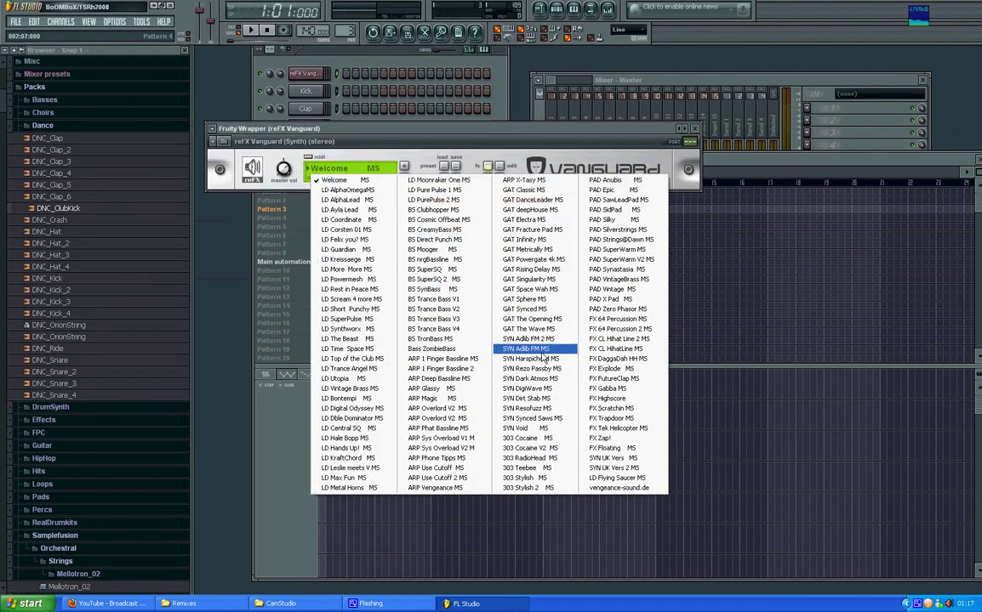
{"action": "left_click", "coordinate": [616, 468]}
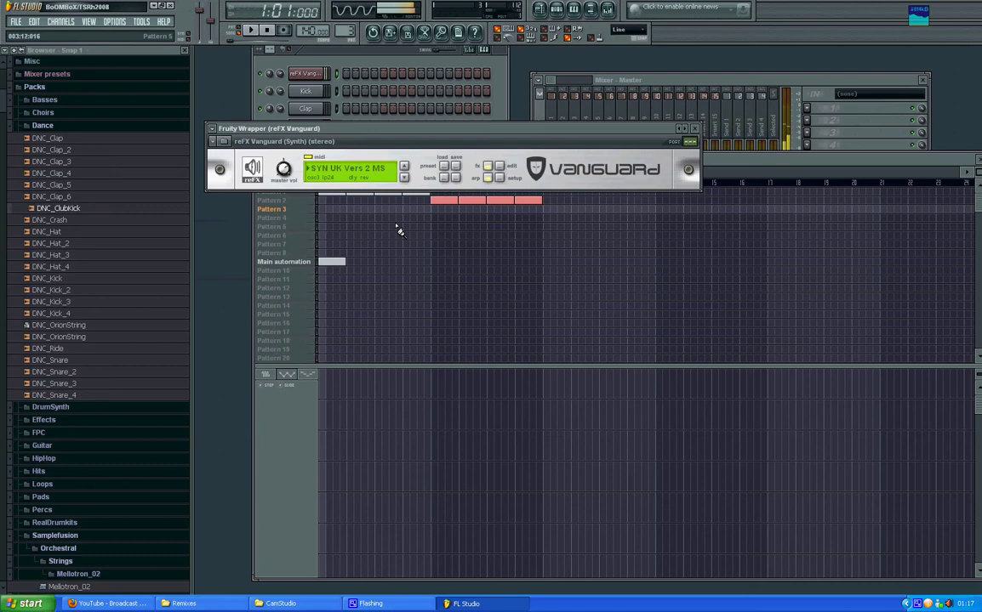
- In the Vanguard piano roll, place six melody notes and audition them
{"action": "right_click", "coordinate": [329, 73]}
{"action": "left_click", "coordinate": [341, 79]}
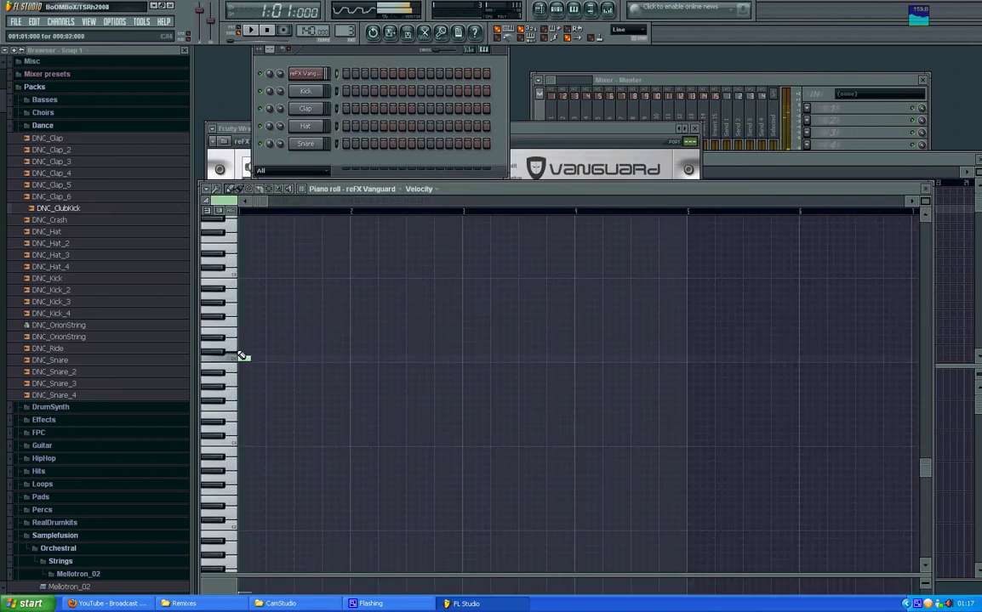
{"action": "left_click", "coordinate": [242, 357]}
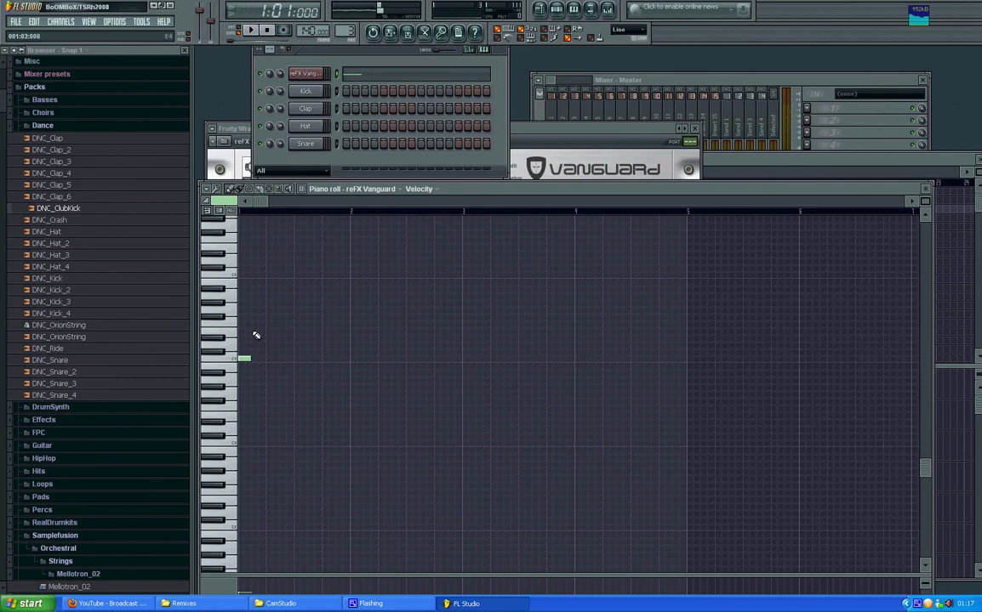
{"action": "left_click", "coordinate": [257, 331]}
{"action": "left_click", "coordinate": [270, 358]}
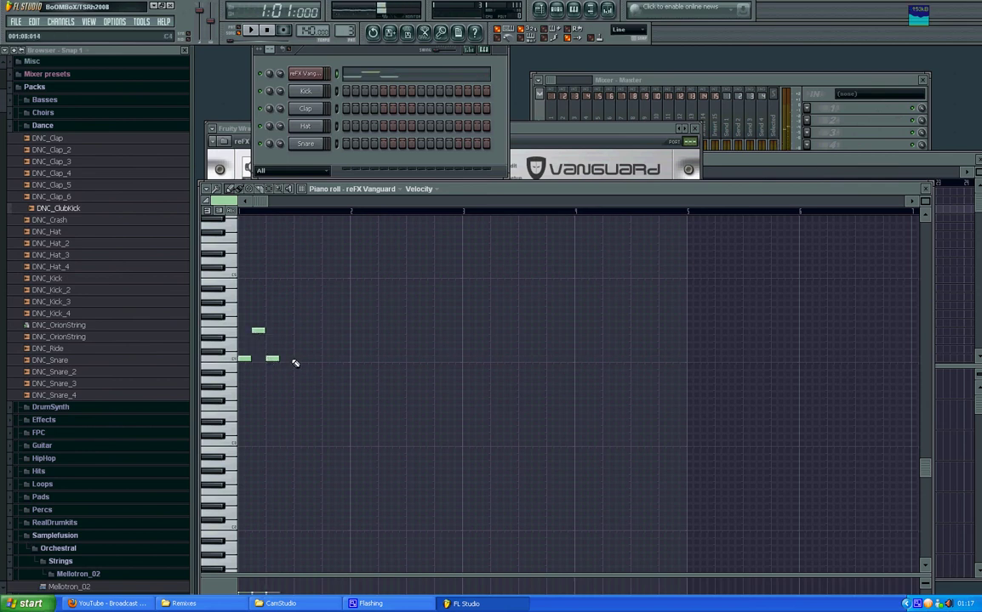
{"action": "left_click", "coordinate": [297, 358]}
{"action": "left_click", "coordinate": [313, 295]}
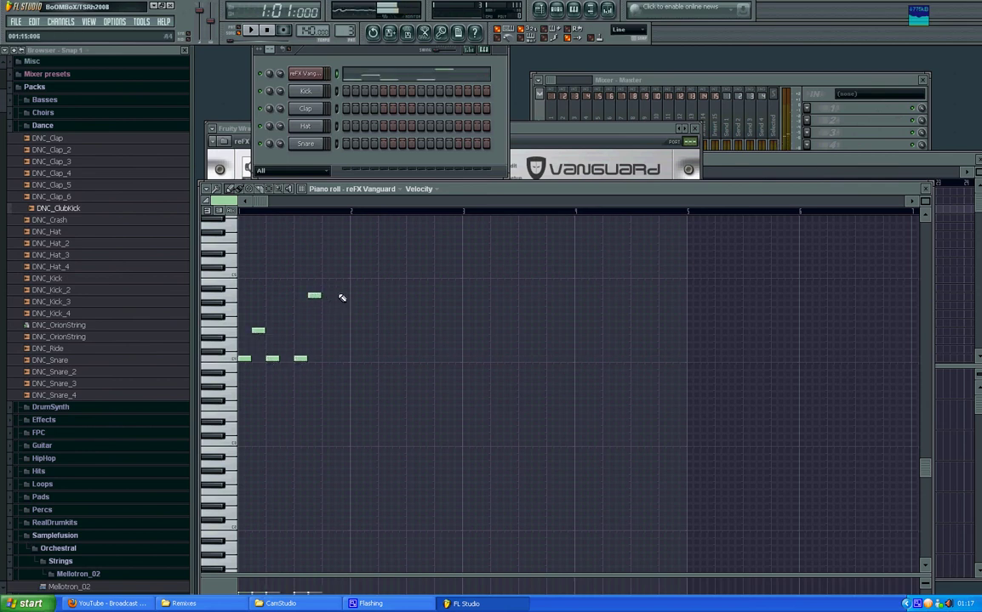
{"action": "left_click", "coordinate": [341, 297]}
{"action": "left_click", "coordinate": [249, 31]}
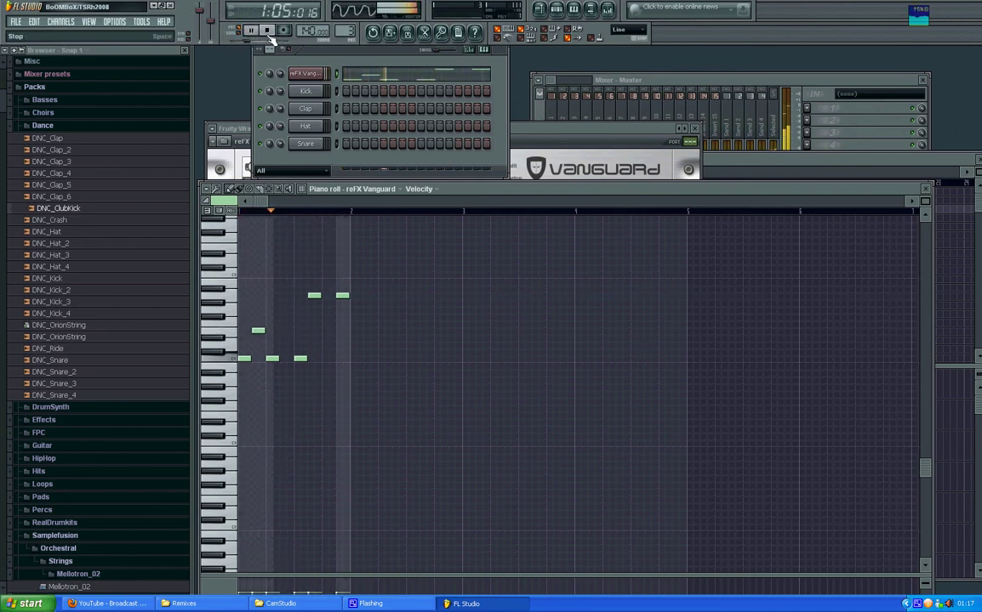
{"action": "left_click", "coordinate": [269, 30]}
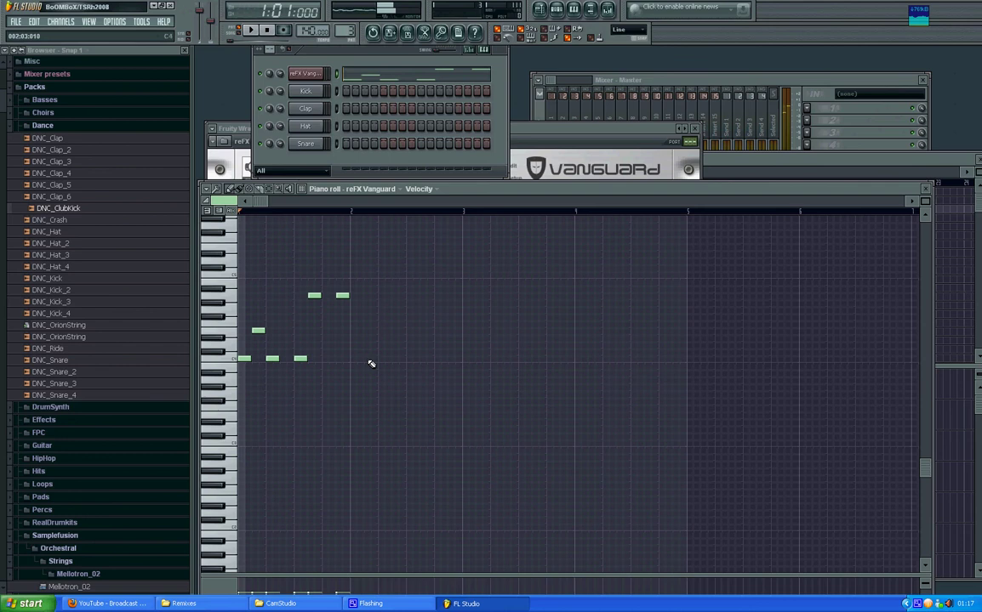
- Add four more notes, lengthen the last one, replay, and return to the playlist
{"action": "left_click", "coordinate": [370, 359]}
{"action": "left_click", "coordinate": [398, 358]}
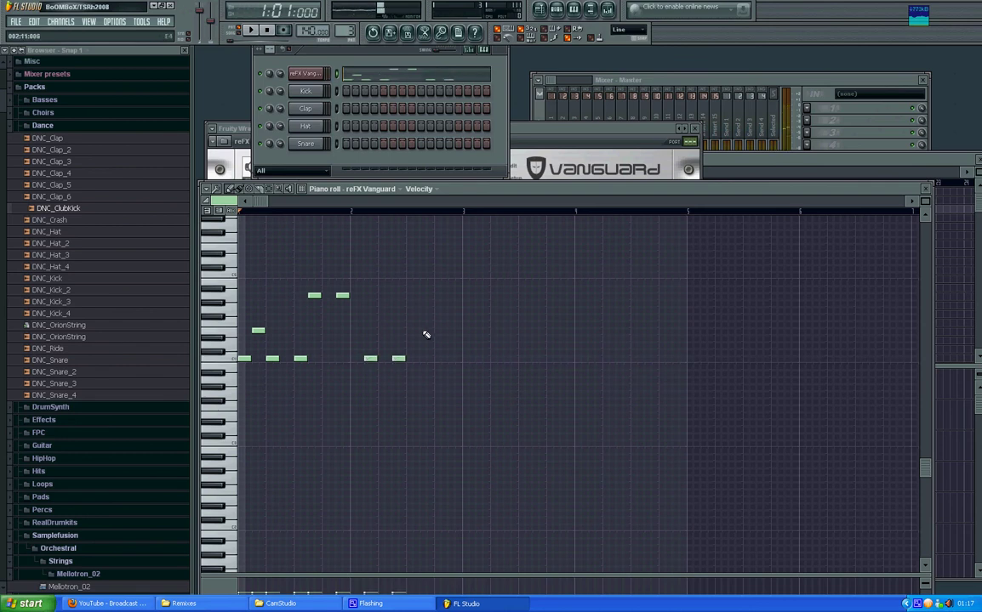
{"action": "left_click", "coordinate": [412, 330]}
{"action": "left_click", "coordinate": [426, 331]}
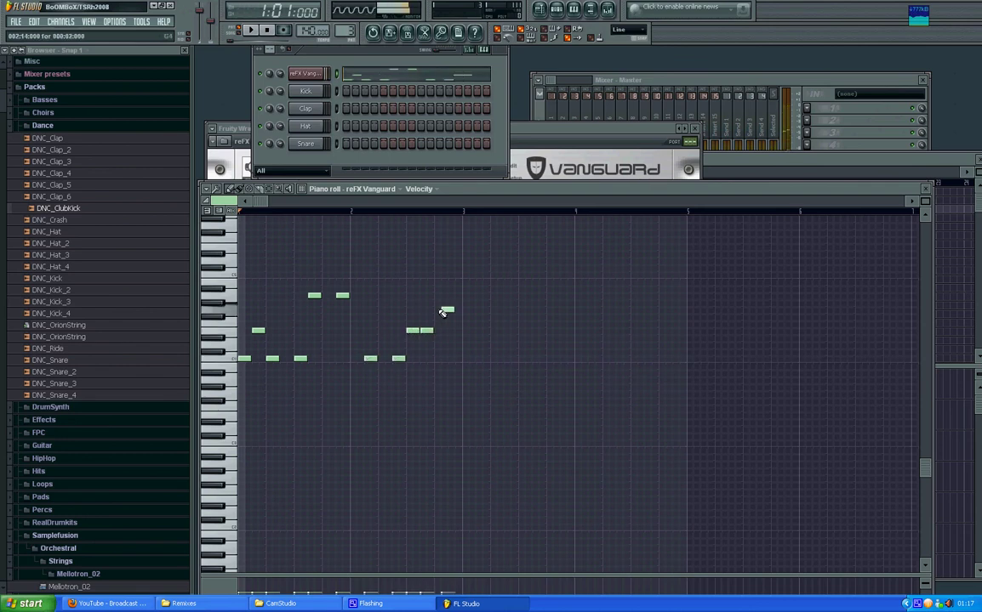
{"action": "left_click_drag", "start_coordinate": [444, 311], "coordinate": [459, 309]}
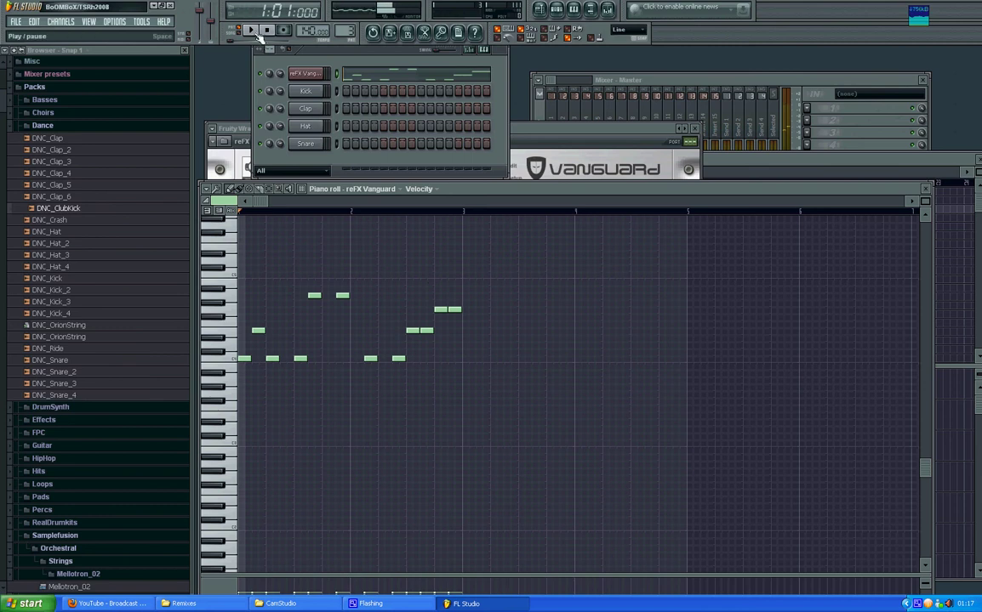
{"action": "left_click", "coordinate": [254, 32]}
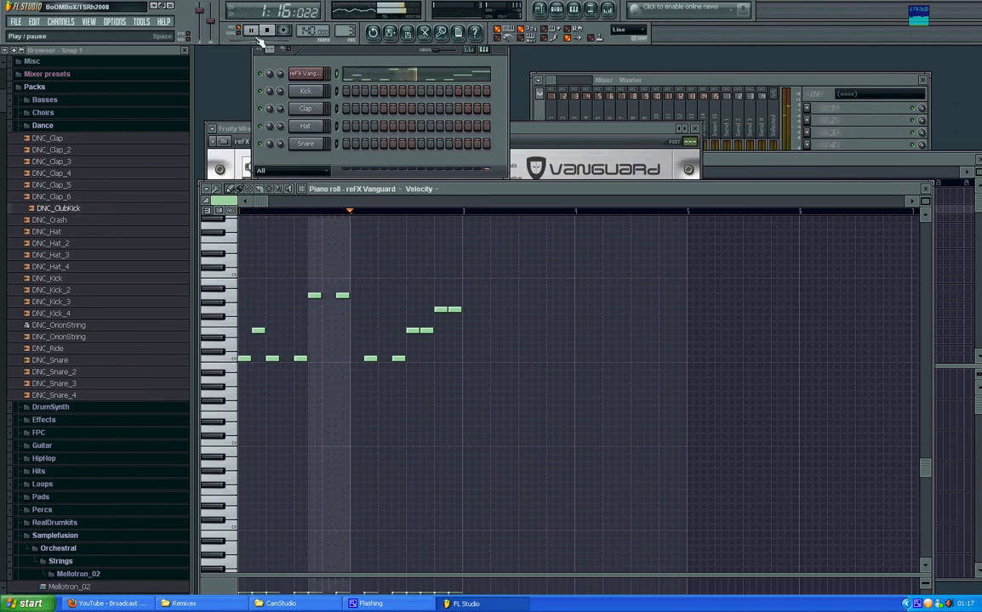
{"action": "left_click", "coordinate": [267, 31]}
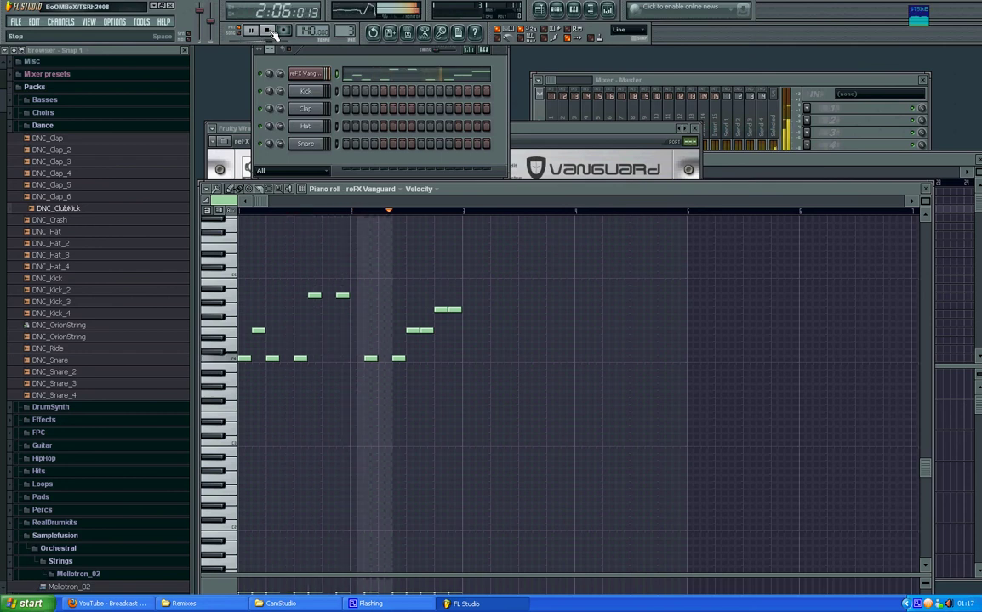
{"action": "left_click", "coordinate": [267, 32]}
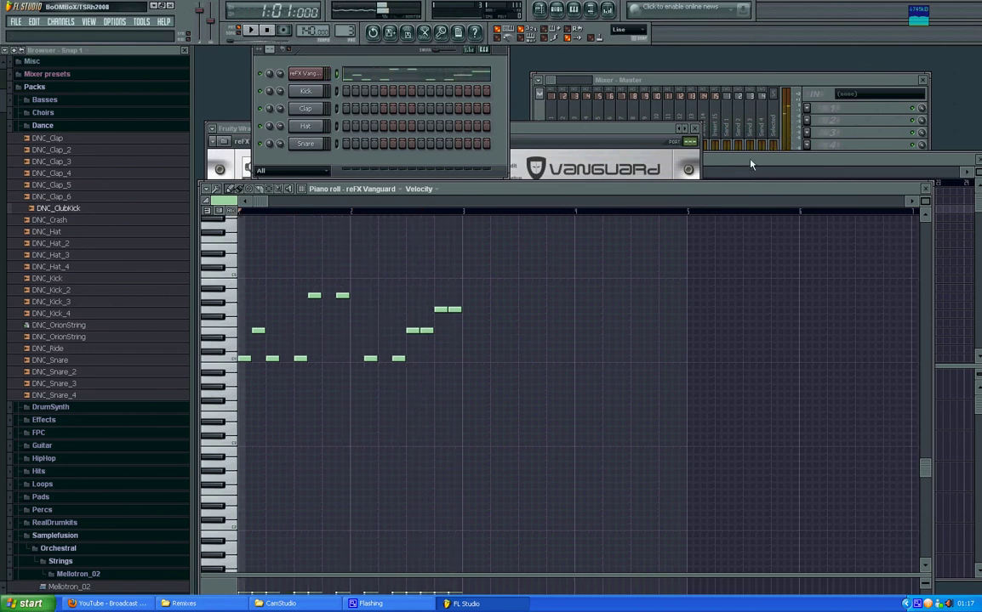
{"action": "left_click", "coordinate": [750, 162]}
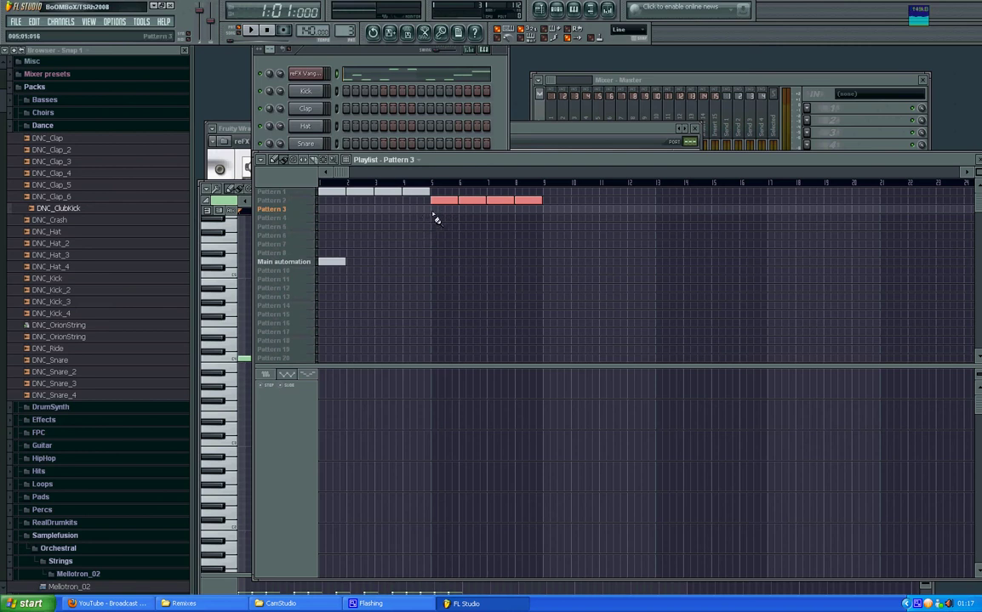
- Paint Pattern 3 along its row, add Pattern 3 and Pattern 2 blocks at bars 11–12, and play
{"action": "mouse_move", "coordinate": [323, 211]}
{"action": "left_mouse_down"}
{"action": "mouse_move", "coordinate": [546, 216]}
{"action": "mouse_move", "coordinate": [560, 213]}
{"action": "mouse_move", "coordinate": [547, 204]}
{"action": "mouse_move", "coordinate": [581, 208]}
{"action": "left_mouse_up"}
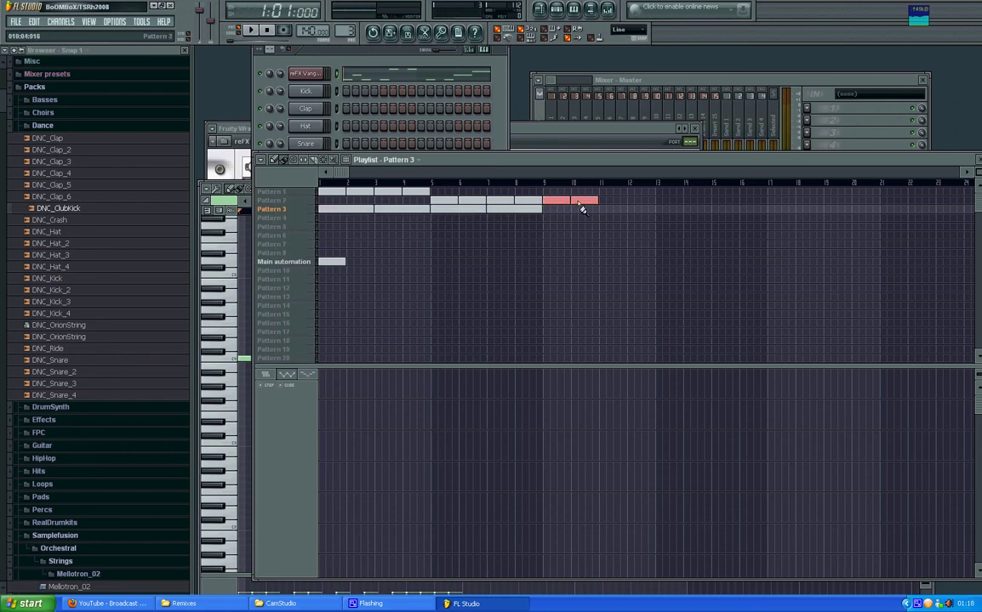
{"action": "left_click", "coordinate": [605, 210]}
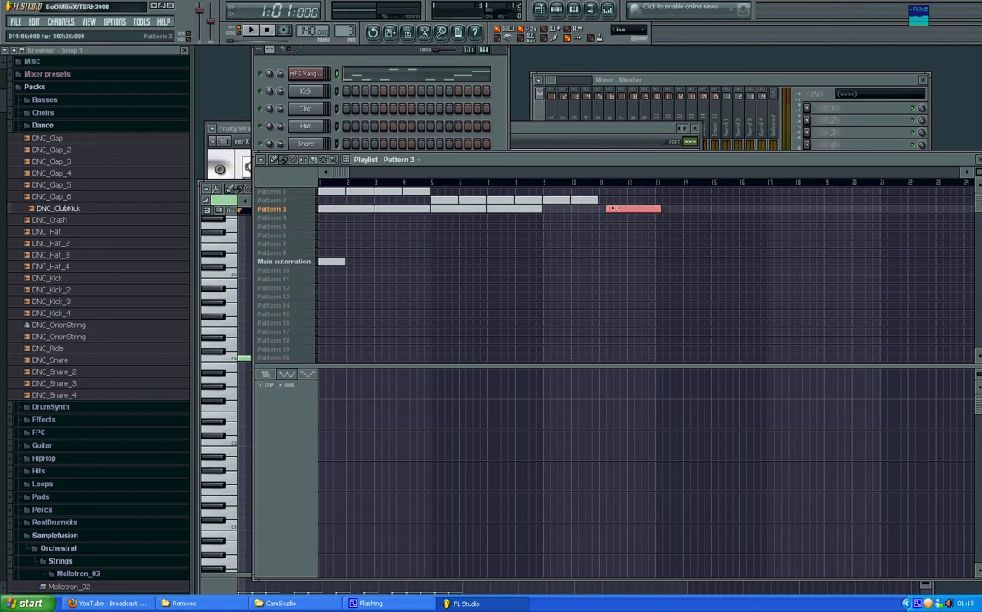
{"action": "left_click", "coordinate": [605, 201]}
{"action": "left_click", "coordinate": [634, 200]}
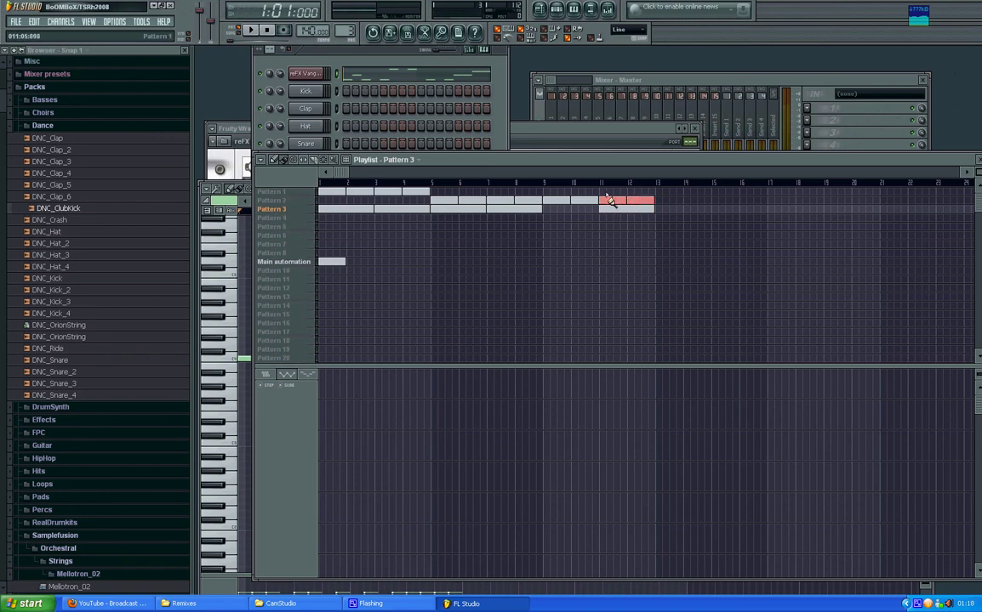
{"action": "key", "text": "space"}
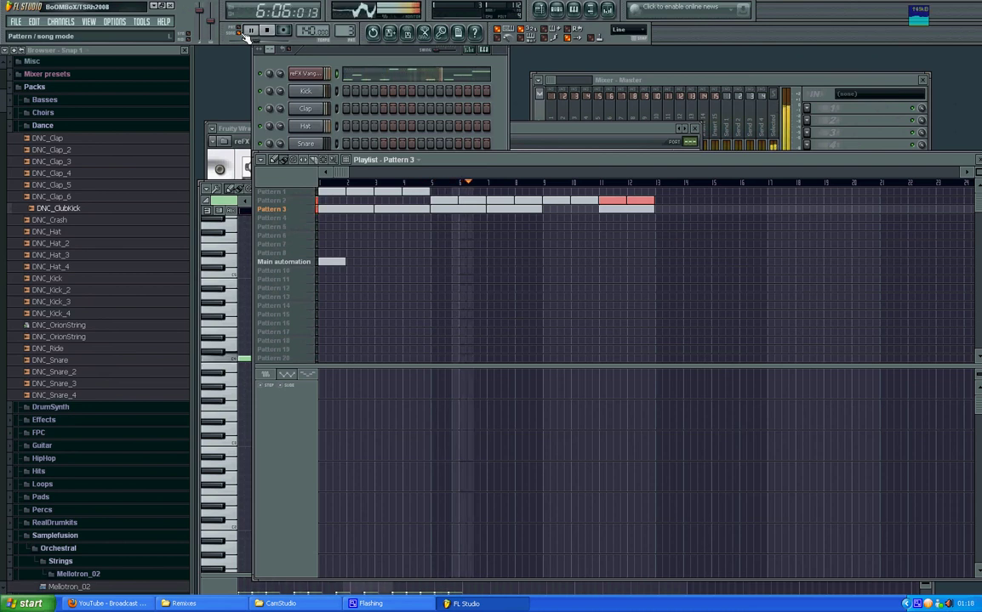
- Add Pattern 3 clips at bars 13 and 15, removing trial Pattern 2 clips there
{"action": "left_click", "coordinate": [662, 217]}
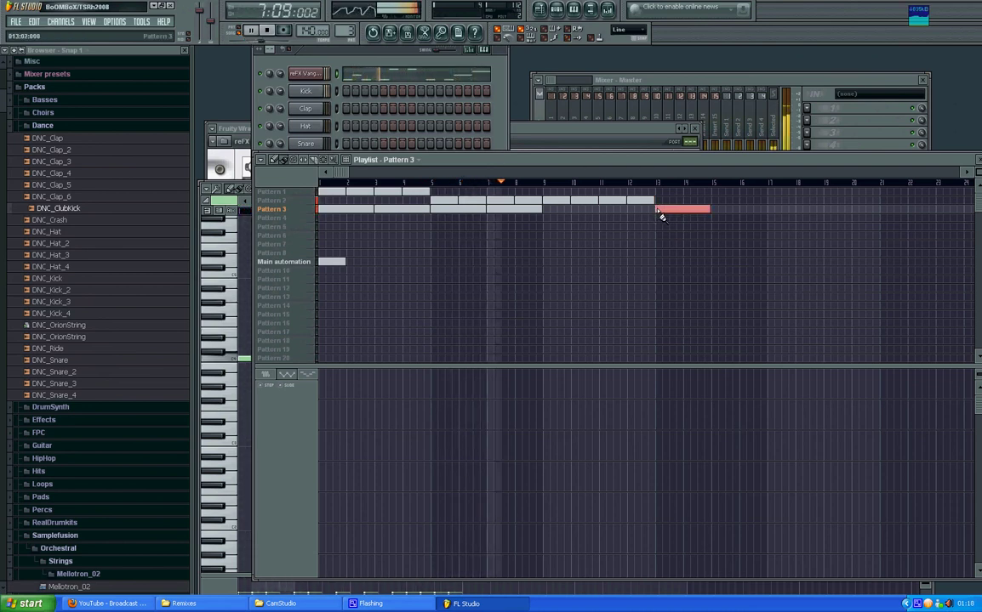
{"action": "left_click", "coordinate": [715, 214]}
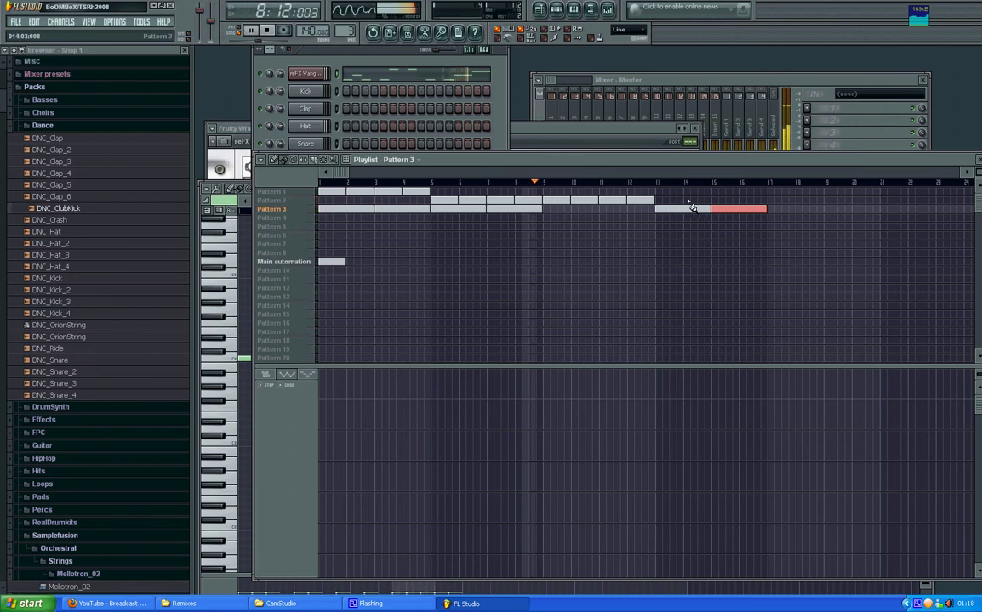
{"action": "left_click", "coordinate": [662, 201]}
{"action": "left_click", "coordinate": [714, 200]}
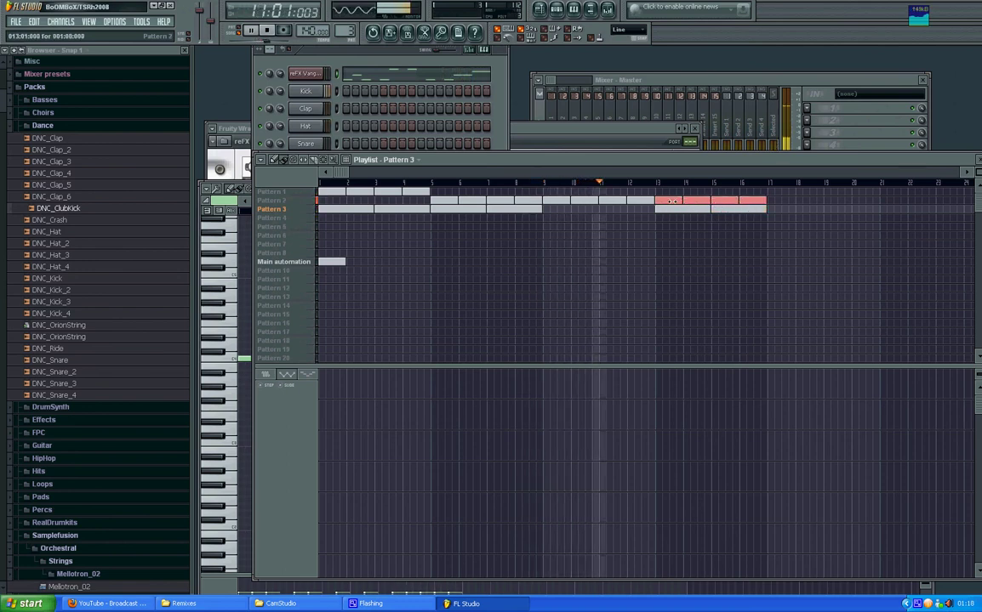
{"action": "right_click", "coordinate": [707, 202]}
{"action": "right_click", "coordinate": [747, 204]}
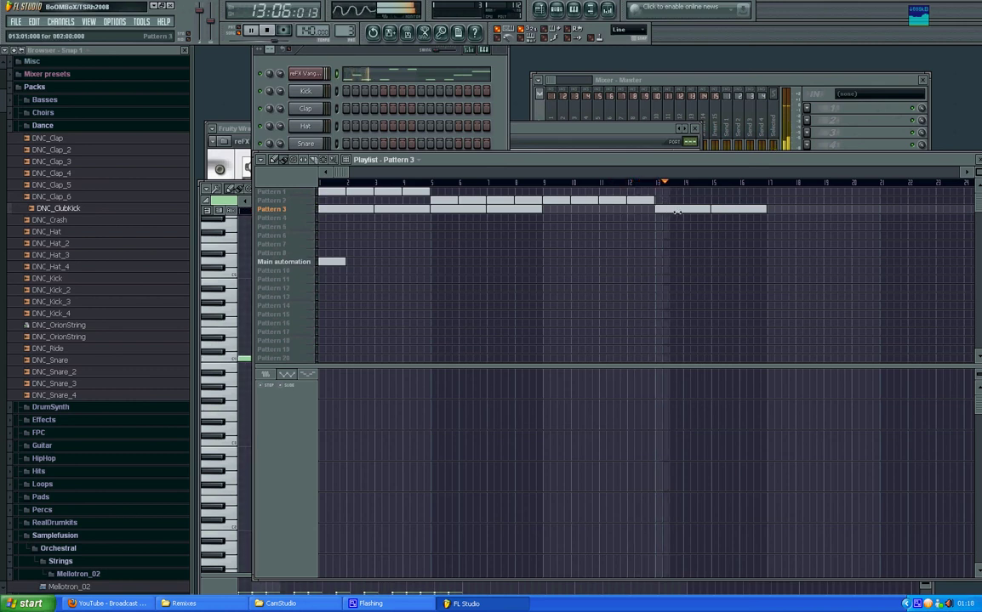
- Place Pattern 2 blocks at bars 15 and 16 and stop playback
{"action": "left_click", "coordinate": [719, 200]}
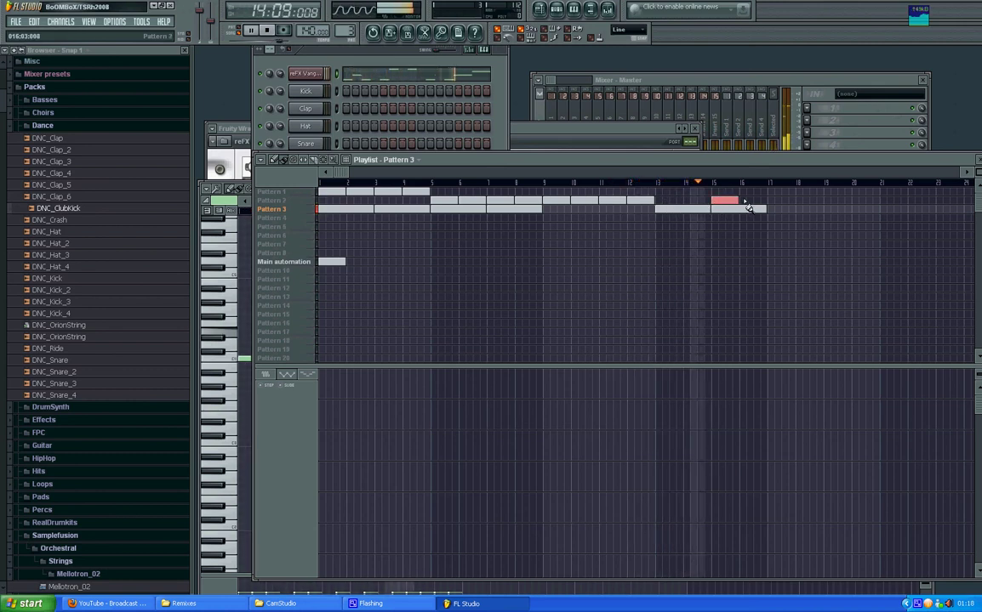
{"action": "left_click", "coordinate": [741, 200]}
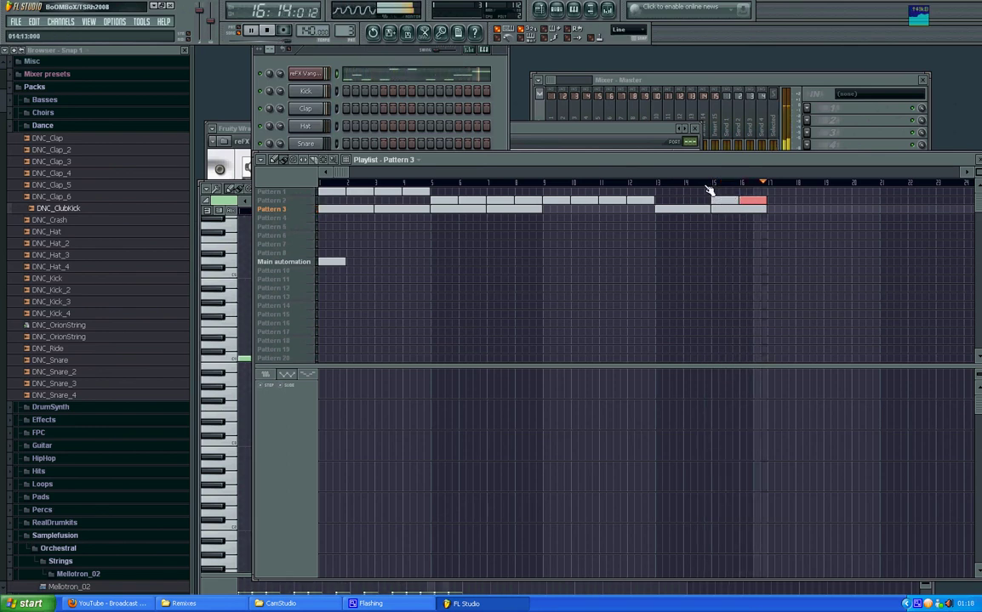
{"action": "left_click", "coordinate": [264, 30]}
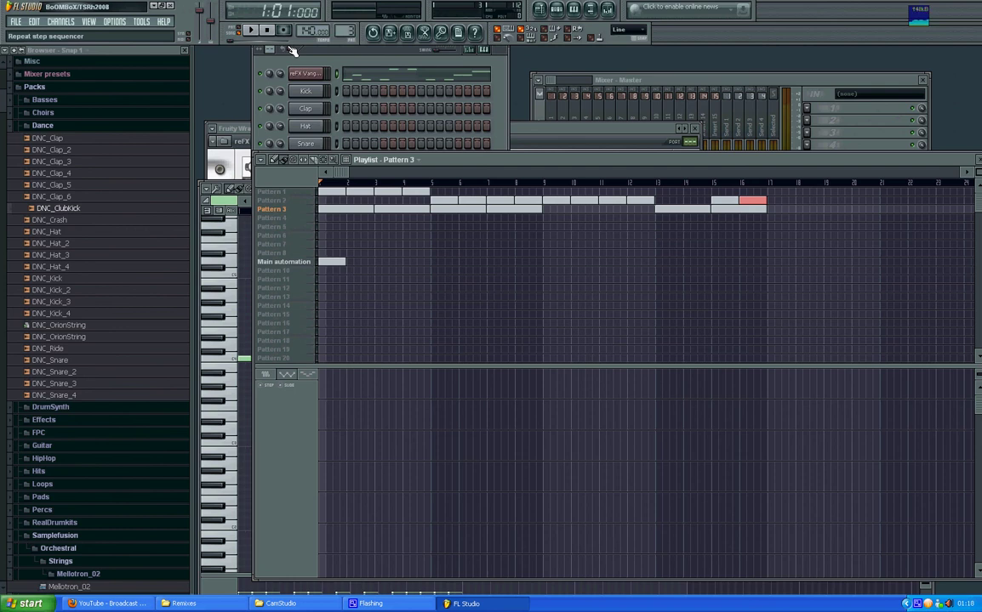
- Set playlist snap to Beat and place a Pattern 4 block at bar 5
{"action": "left_click", "coordinate": [347, 162]}
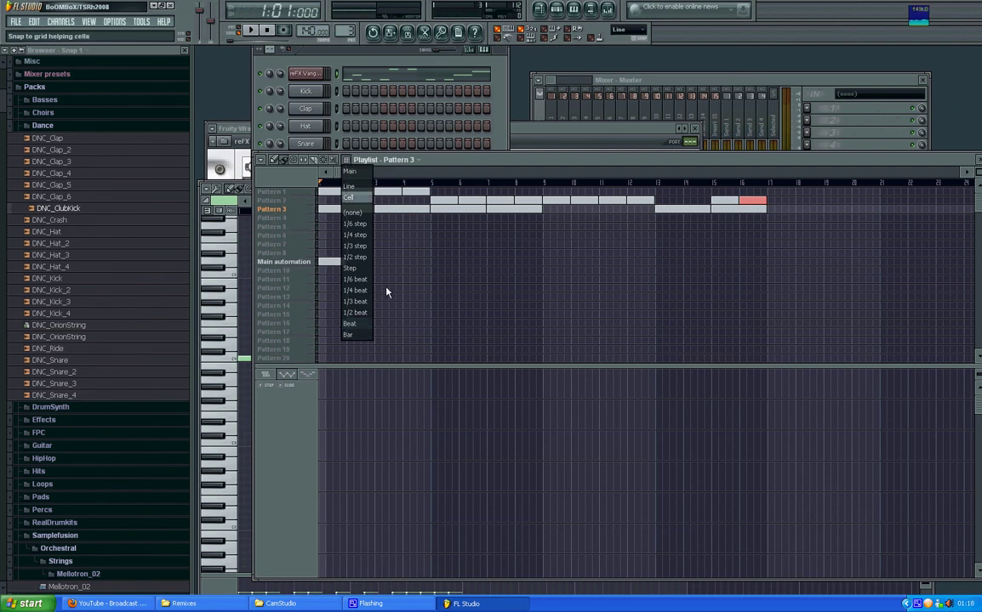
{"action": "left_click", "coordinate": [367, 328]}
{"action": "key", "text": "Page_Up"}
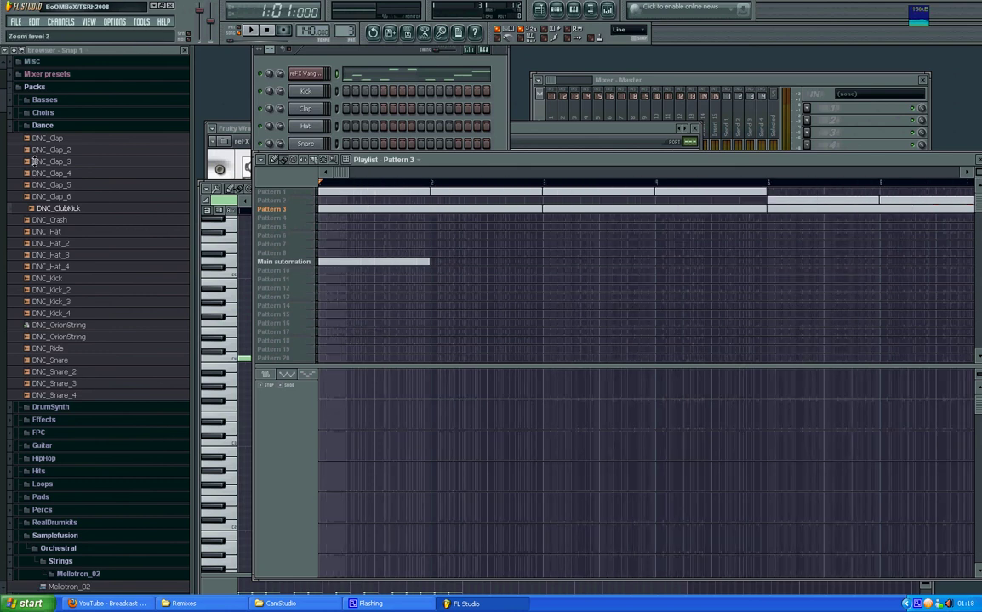
{"action": "key", "text": "Page_Down"}
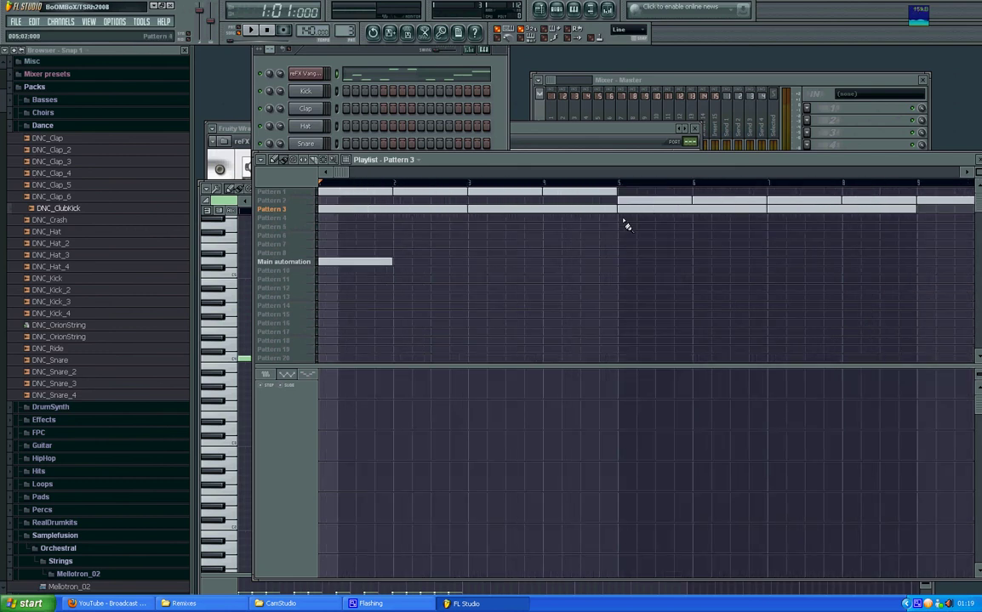
{"action": "left_click", "coordinate": [625, 219]}
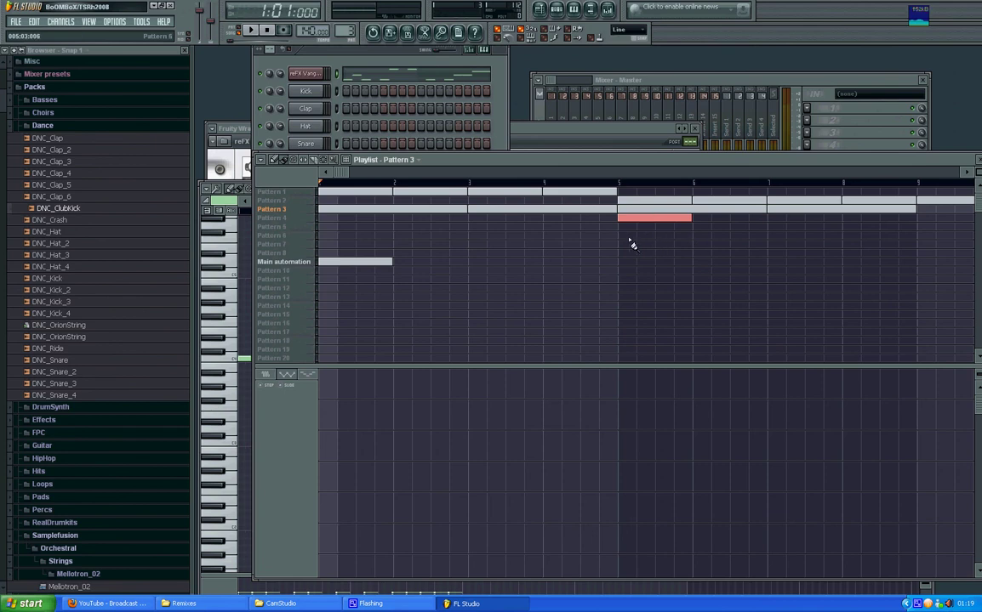
- Place trial Pattern 6, Pattern 7 and Main automation blocks near bar 5, then delete them
{"action": "left_click", "coordinate": [629, 236]}
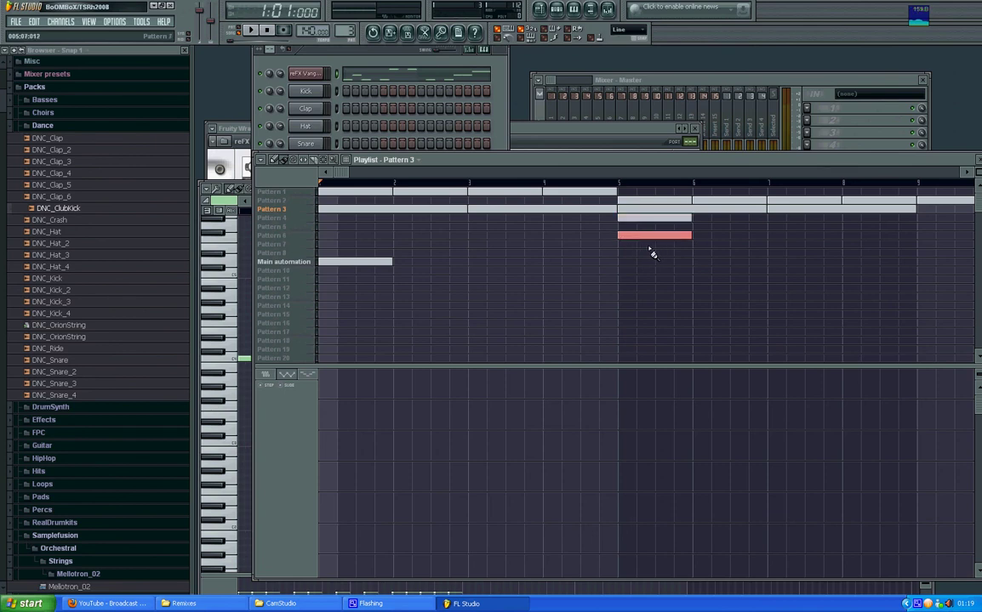
{"action": "left_click", "coordinate": [648, 245]}
{"action": "left_click", "coordinate": [694, 263]}
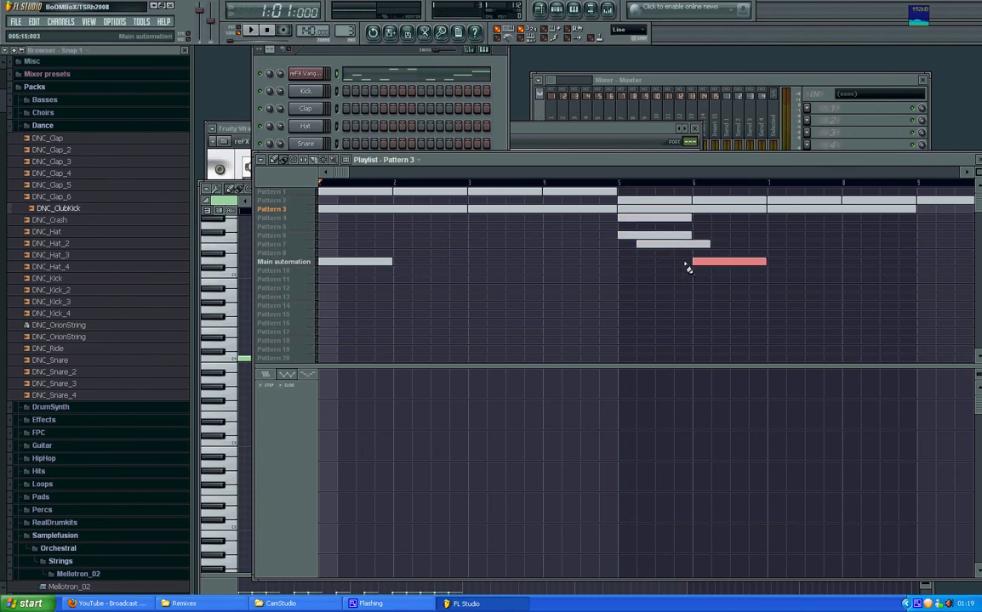
{"action": "right_click", "coordinate": [718, 261]}
{"action": "right_click", "coordinate": [680, 236]}
{"action": "right_click", "coordinate": [685, 245]}
{"action": "left_click", "coordinate": [627, 239]}
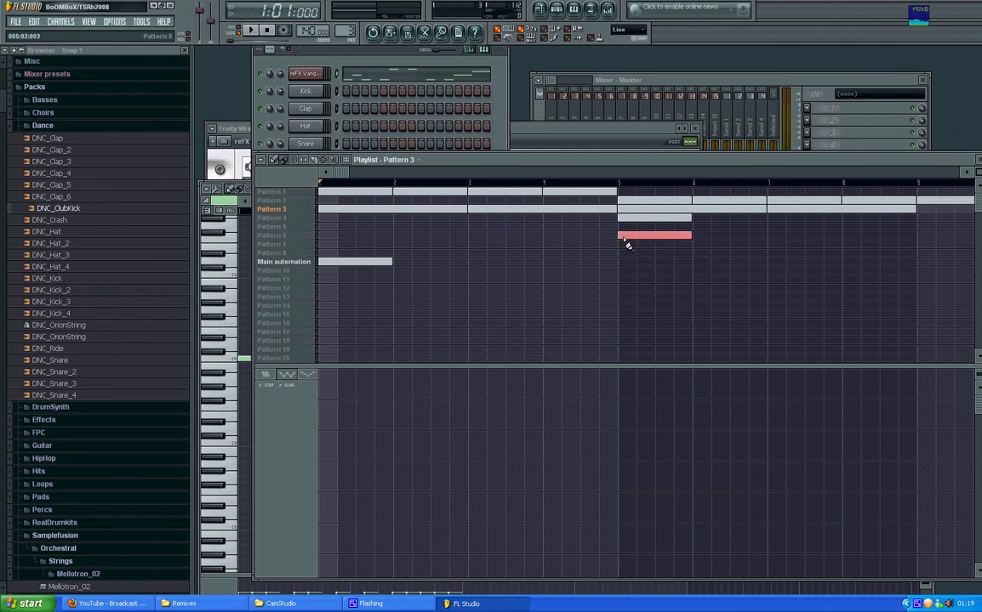
{"action": "right_click", "coordinate": [627, 239]}
- Try 1/4 step snap with a Pattern 6 block before bar 5, then delete it
{"action": "left_click", "coordinate": [347, 165]}
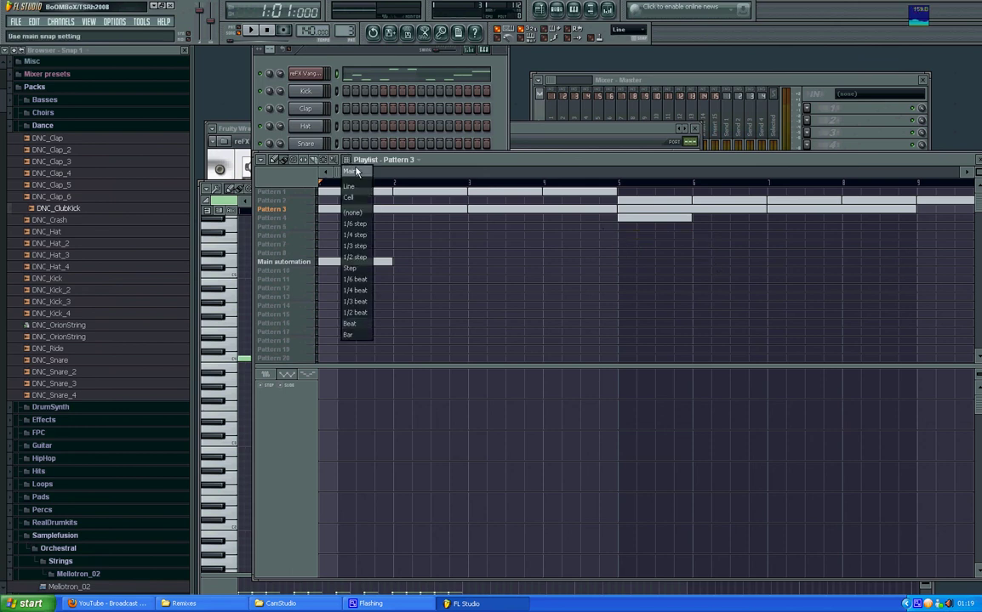
{"action": "left_click", "coordinate": [359, 236]}
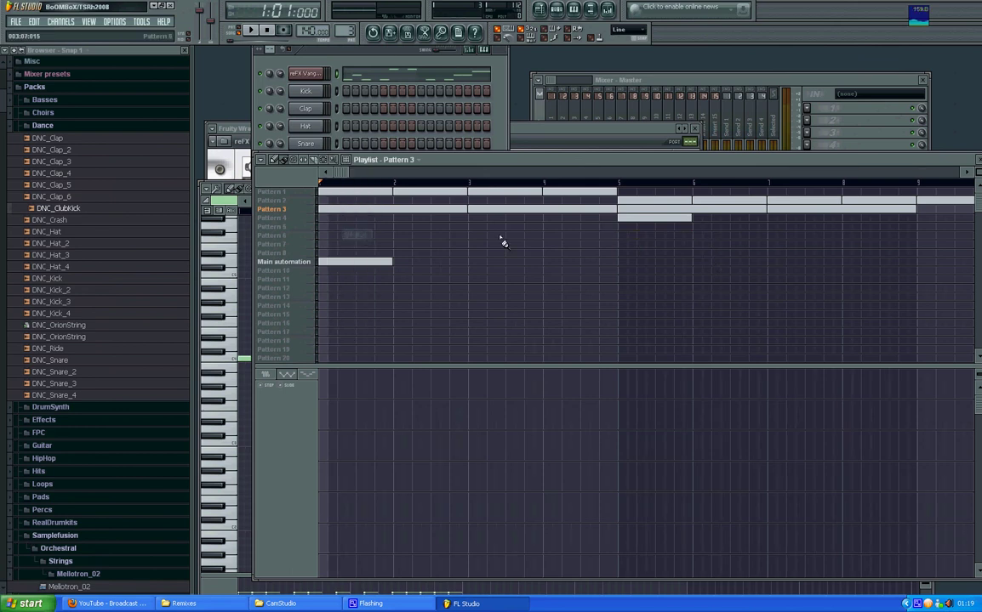
{"action": "left_click", "coordinate": [614, 236]}
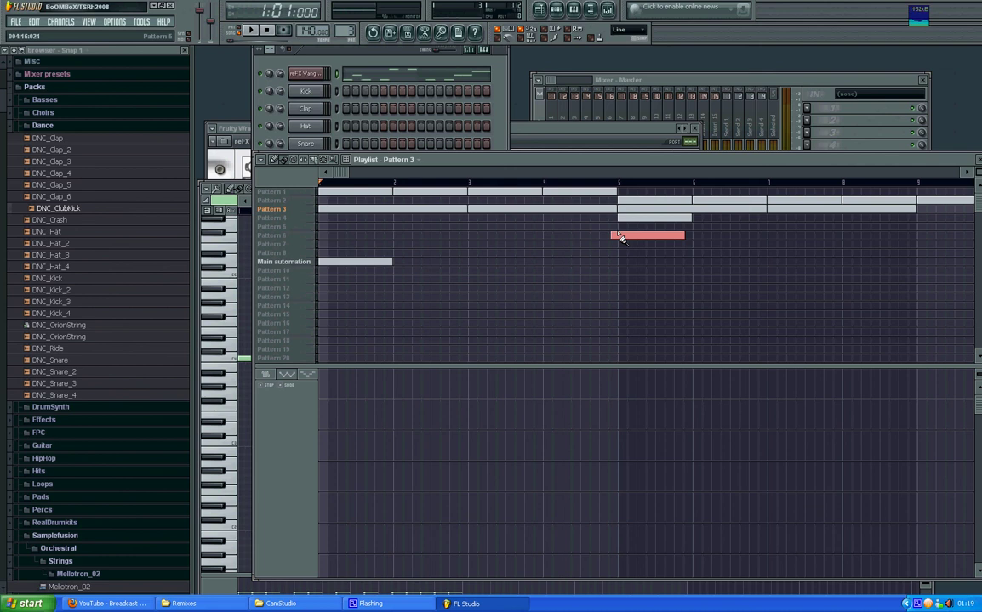
{"action": "right_click", "coordinate": [630, 237]}
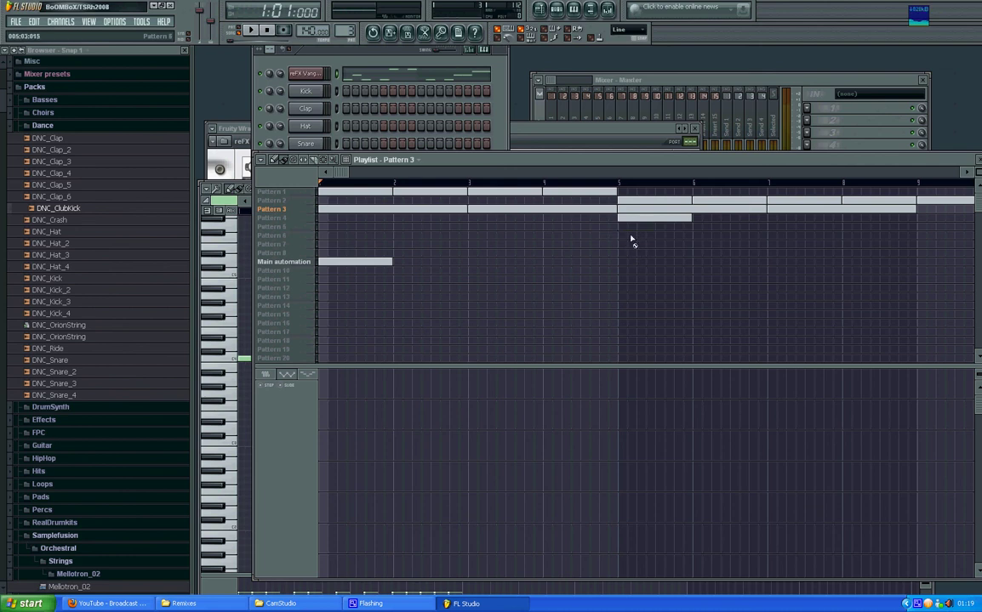
{"action": "left_click", "coordinate": [346, 160]}
- Restore Beat snap, delete the Pattern 4 block at bar 5, and reconfirm Beat snap
{"action": "left_click", "coordinate": [366, 324]}
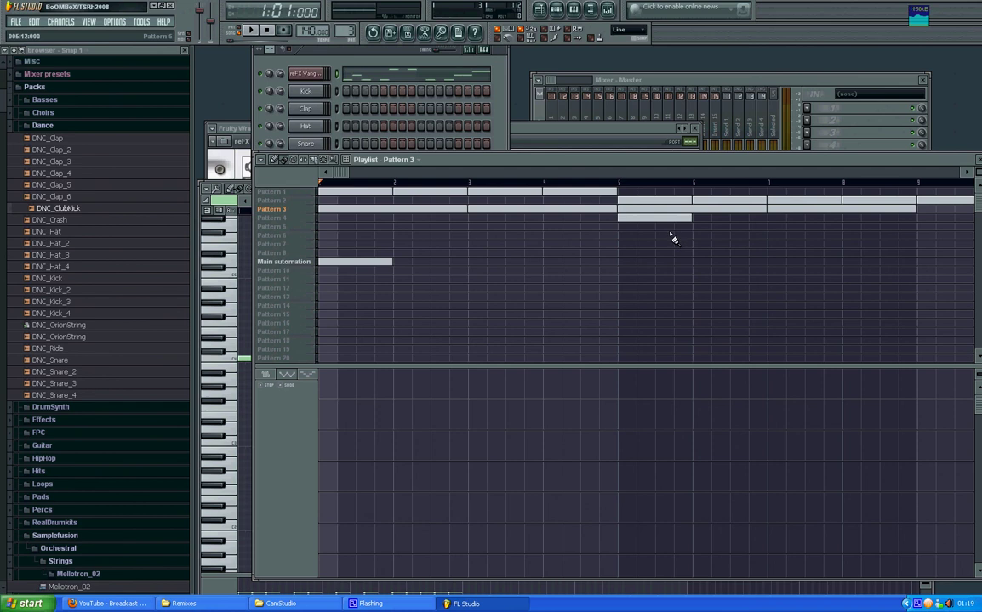
{"action": "right_click", "coordinate": [650, 219]}
{"action": "left_click", "coordinate": [85, 21]}
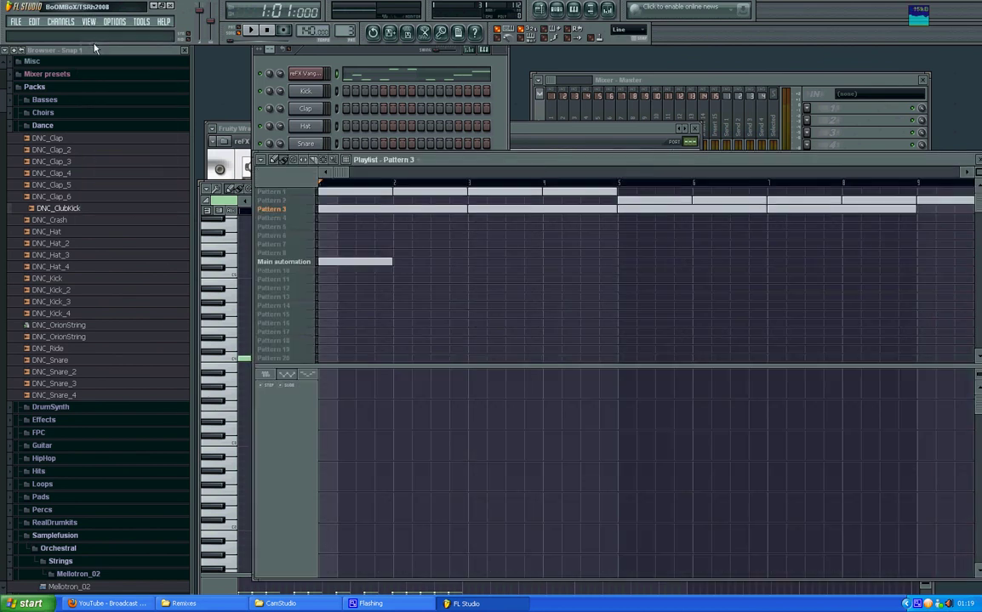
{"action": "left_click", "coordinate": [346, 161]}
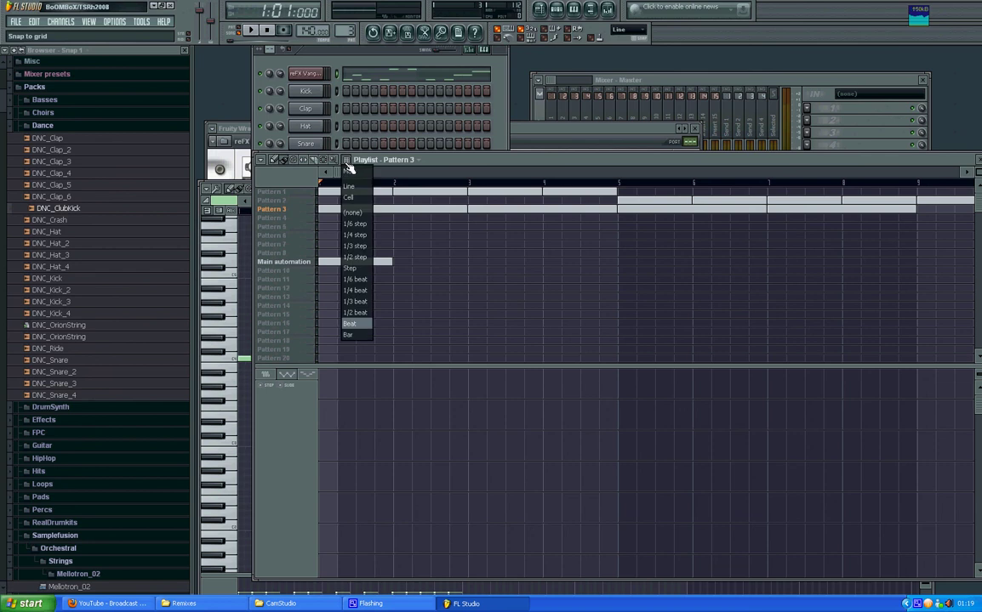
{"action": "left_click", "coordinate": [358, 325]}
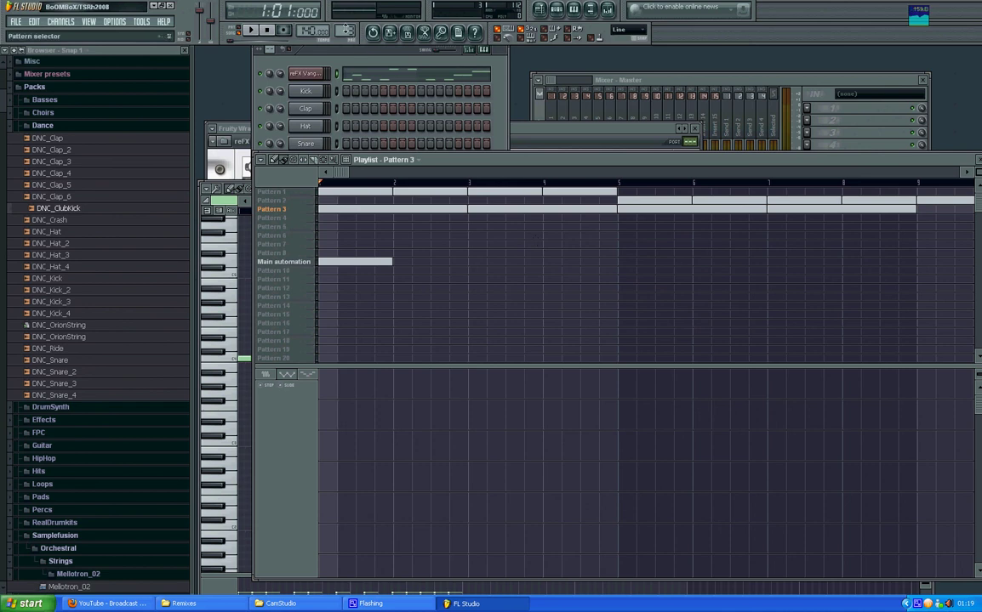
- Step the active pattern down through Pattern 5 to Pattern 1, showing its kick steps
{"action": "scroll", "coordinate": [316, 30], "scroll_direction": "up", "scroll_amount": 10}
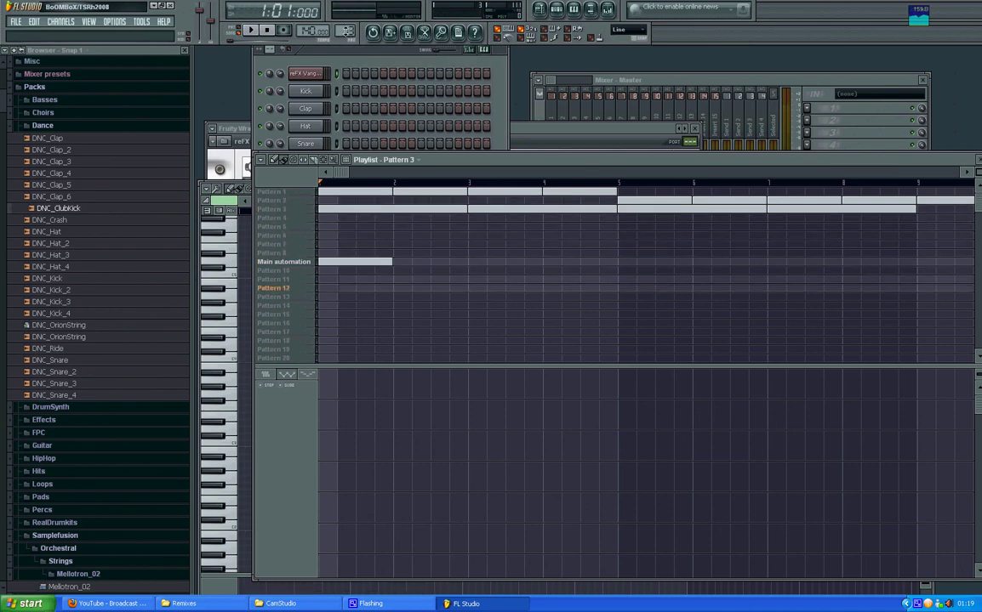
{"action": "scroll", "coordinate": [316, 30], "scroll_direction": "down", "scroll_amount": 3}
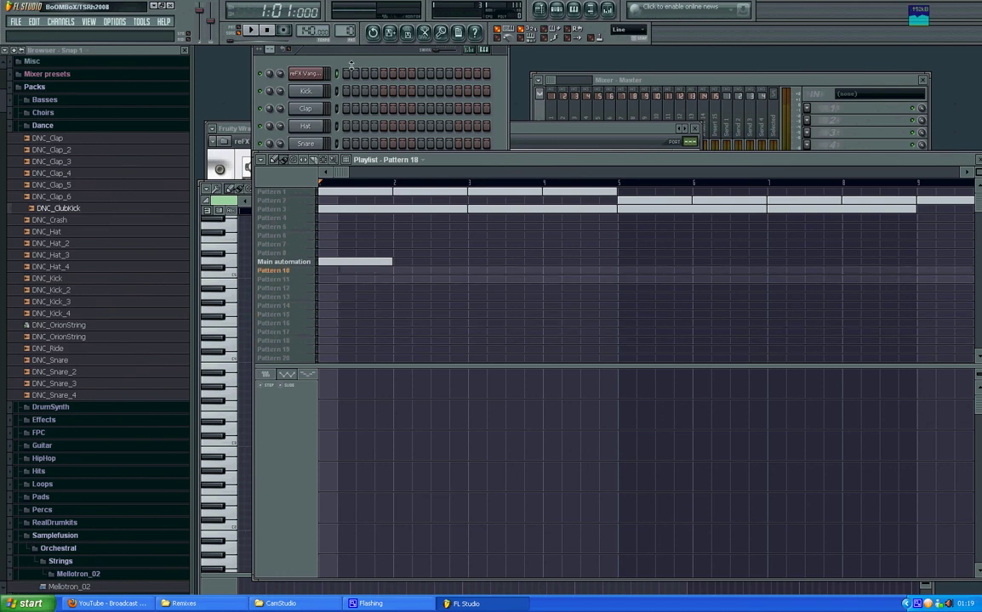
{"action": "key", "text": "KP_Subtract"}
{"action": "key", "text": "KP_Subtract"}
{"action": "key", "text": "KP_Subtract"}
{"action": "key", "text": "KP_Subtract"}
{"action": "key", "text": "KP_Subtract"}
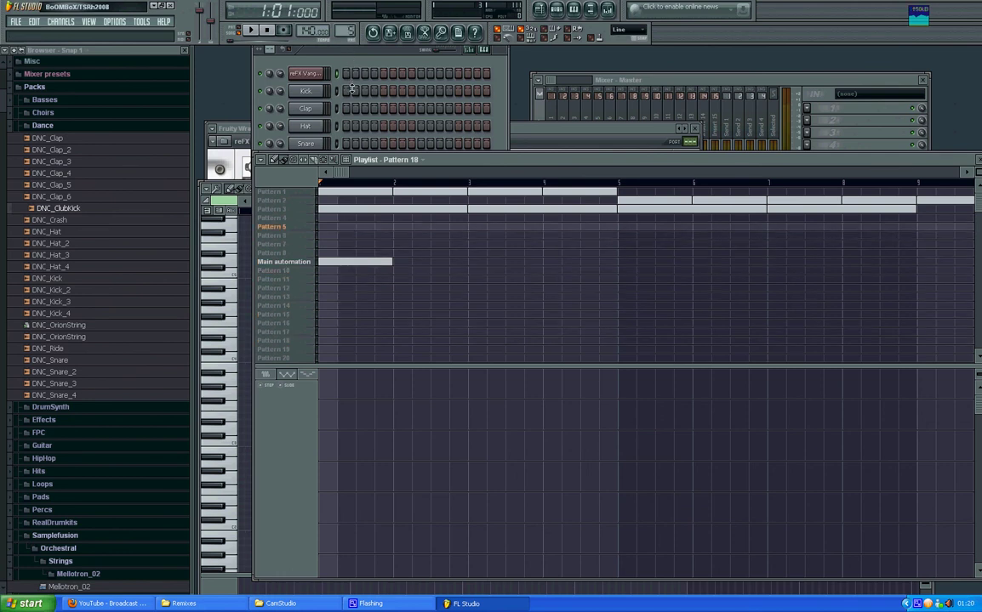
{"action": "key", "text": "KP_Subtract"}
{"action": "key", "text": "KP_Subtract"}
{"action": "key", "text": "KP_Subtract"}
{"action": "key", "text": "KP_Subtract"}
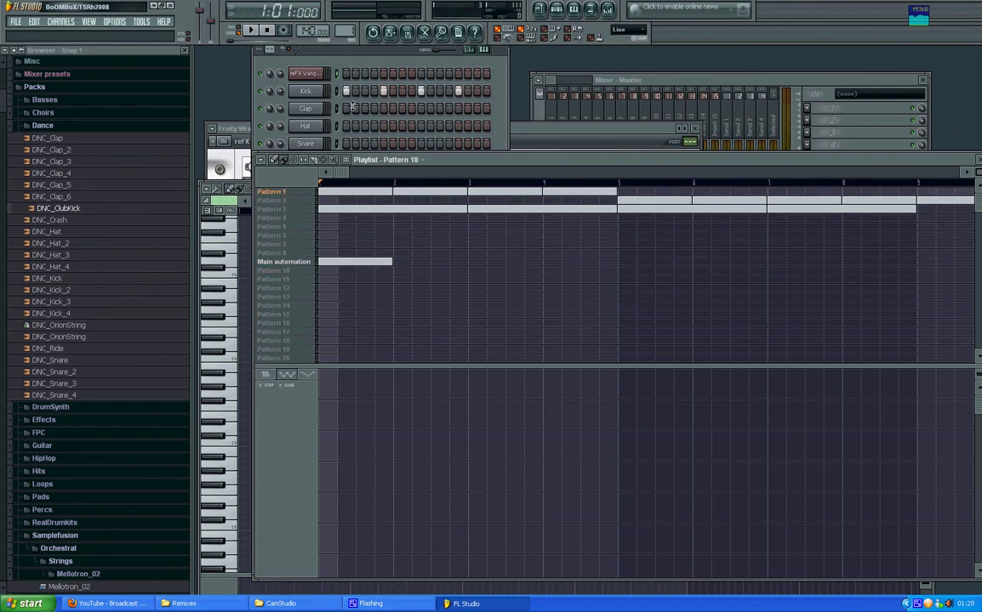